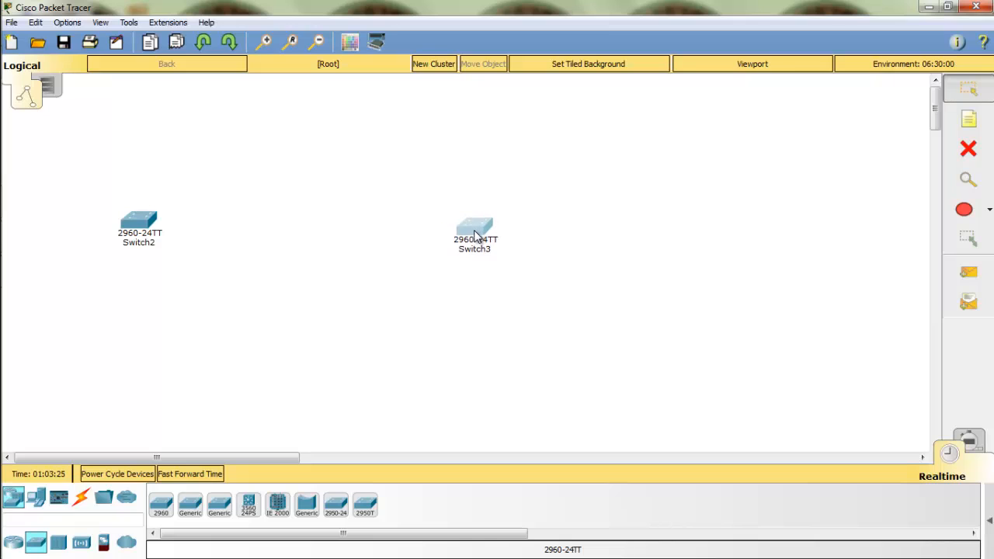
- Place a generic PC in the workspace, below and between the two switches
click(34, 499)
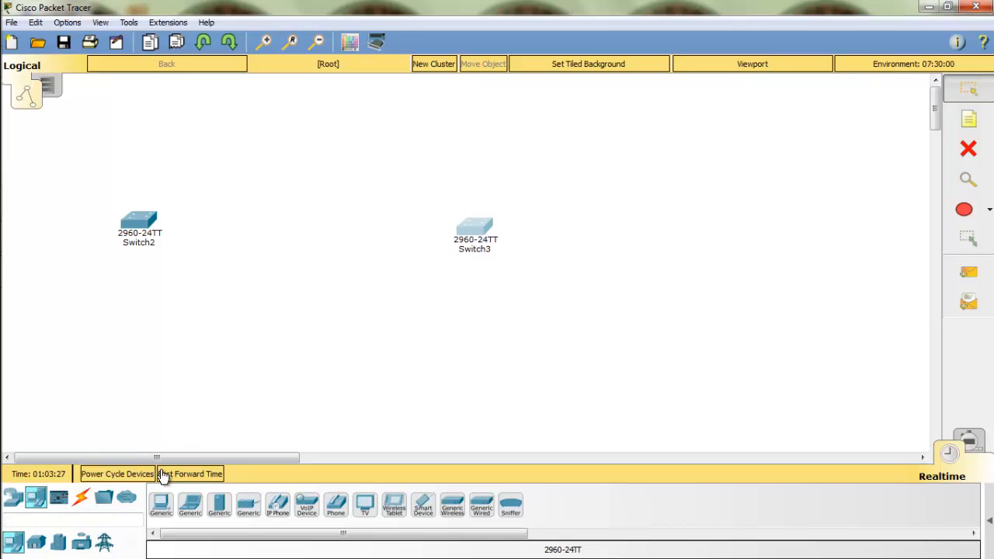
click(161, 503)
click(345, 337)
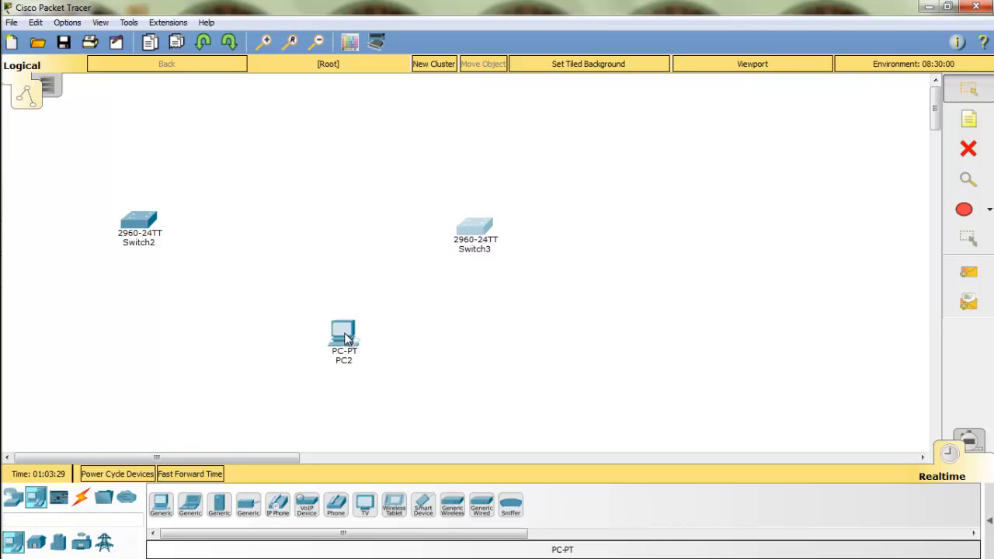
drag(345, 337, 306, 350)
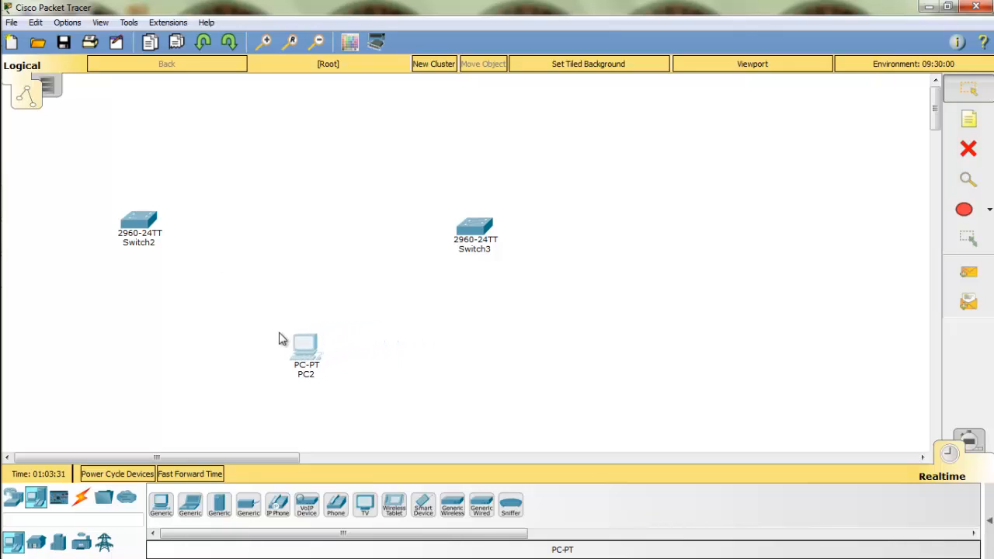
- Move Switch2 and Switch3 slightly higher in the workspace
drag(141, 227, 138, 208)
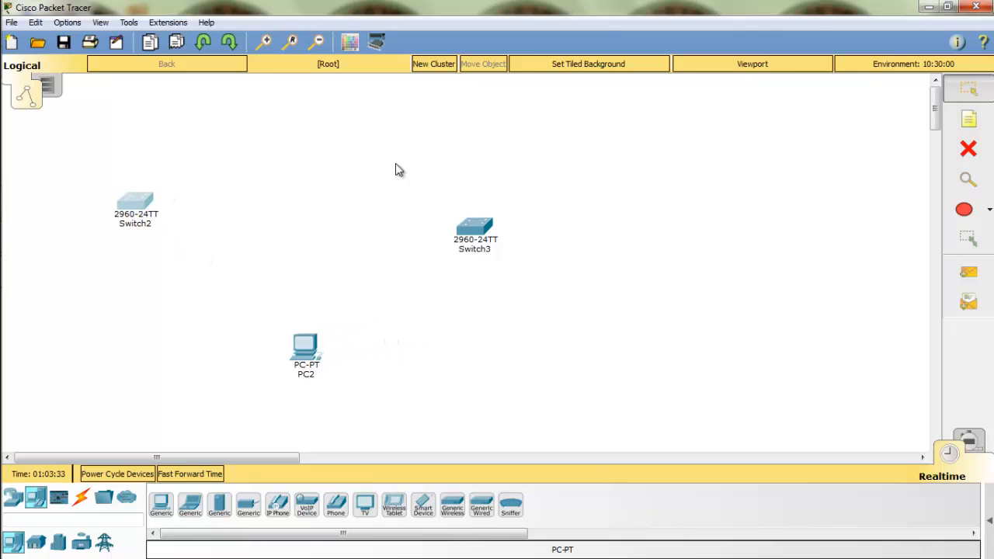
drag(485, 227, 481, 203)
click(357, 289)
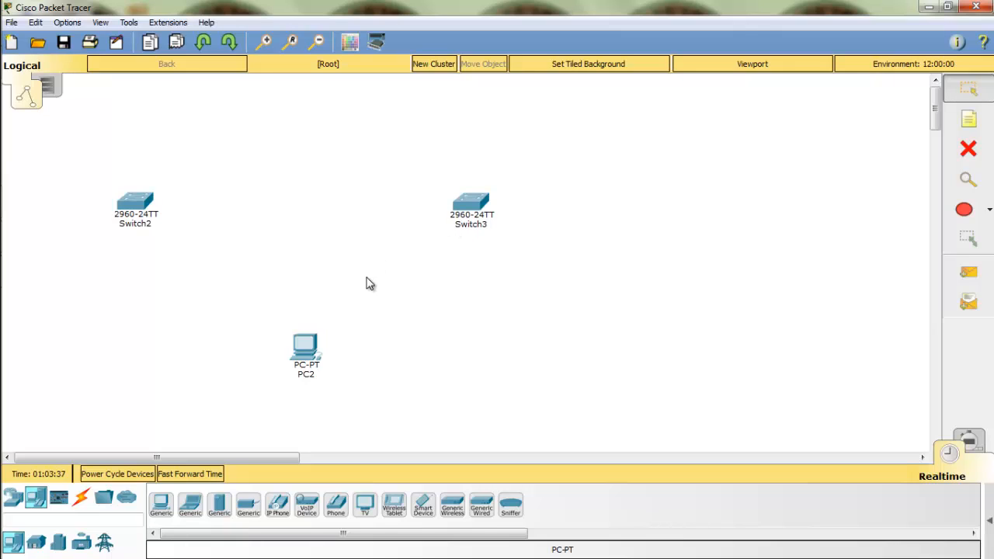
- Connect Switch2 to Switch3 with two separate links using the automatically chosen connection type
click(82, 503)
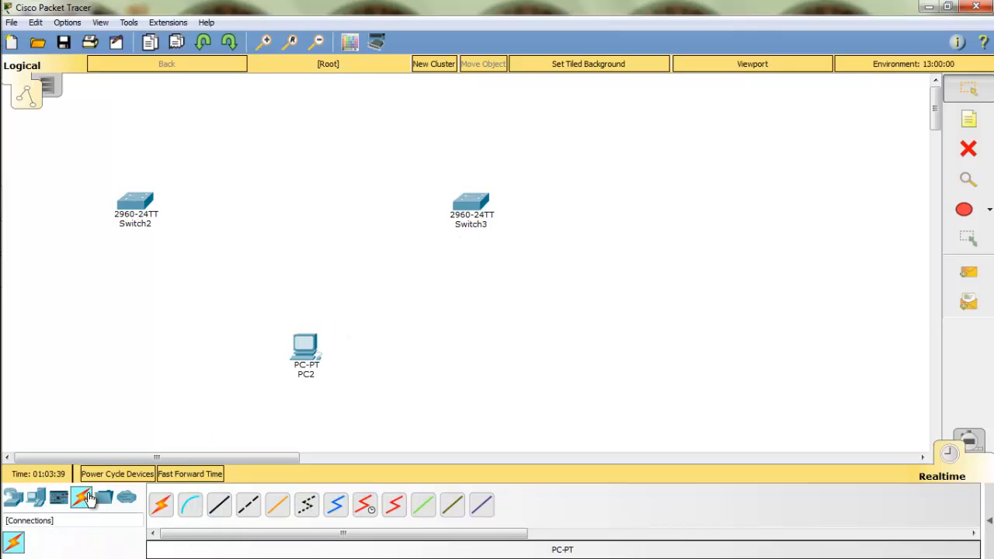
click(160, 505)
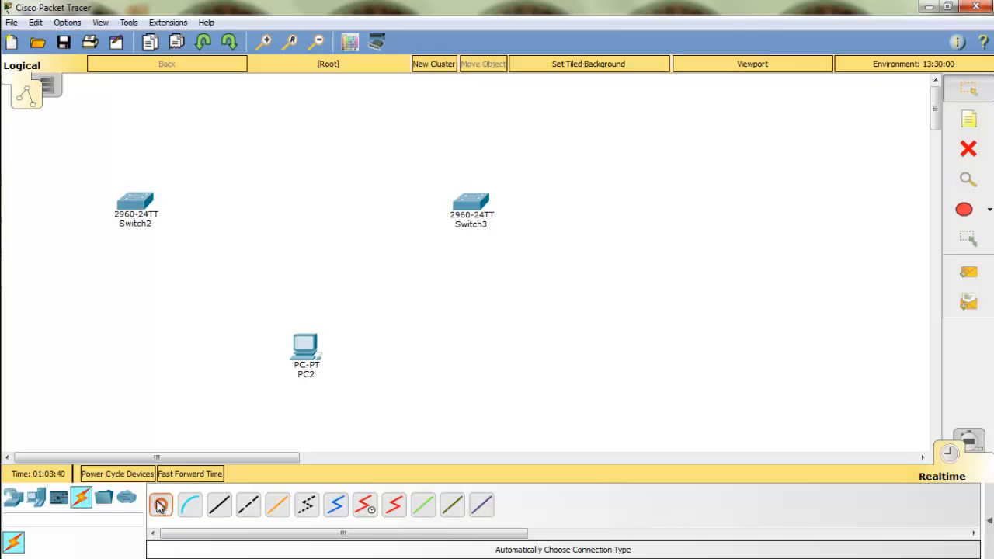
click(137, 204)
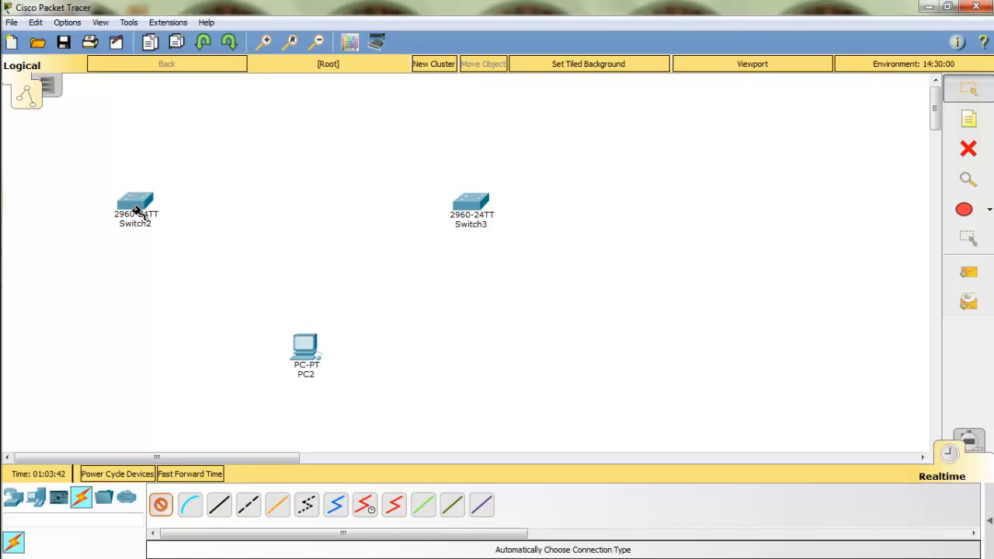
click(471, 201)
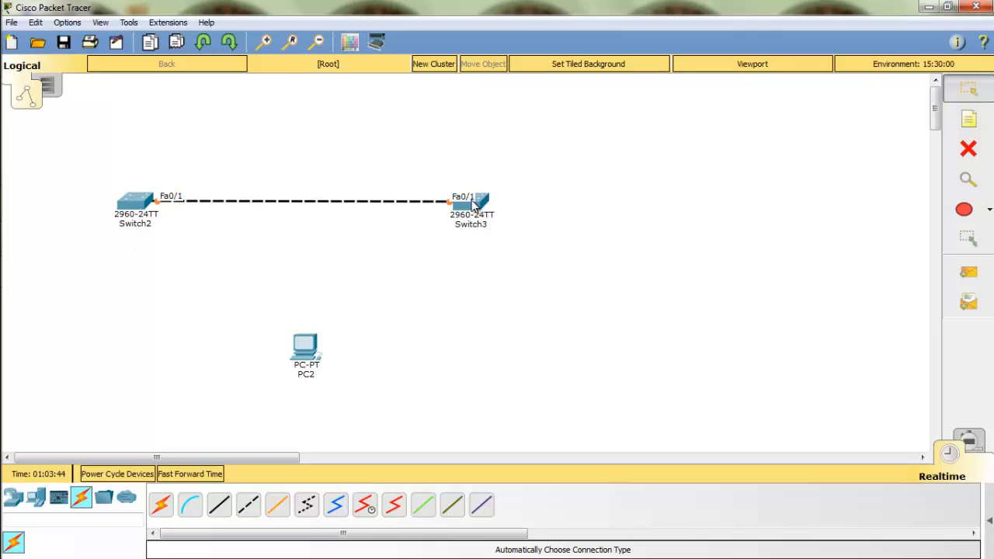
click(160, 506)
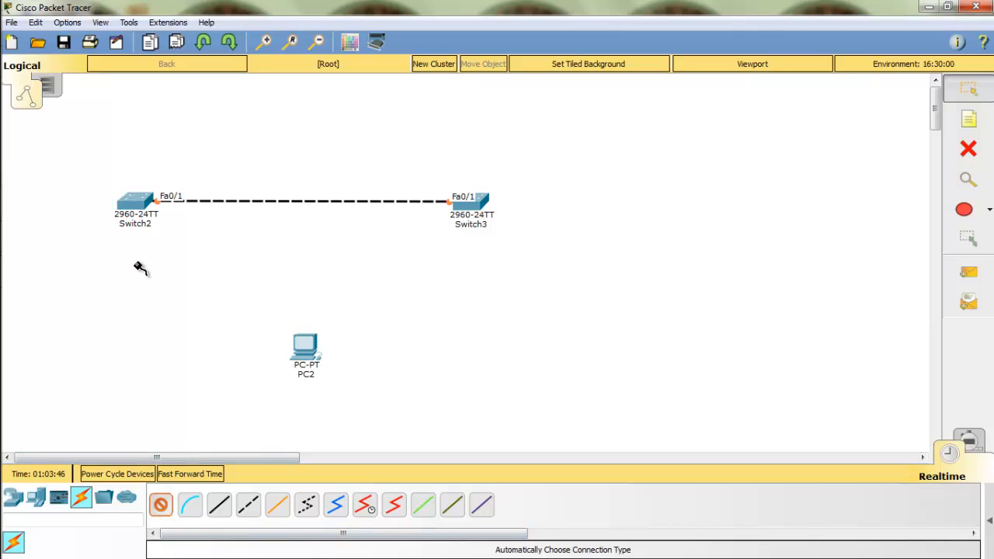
click(137, 201)
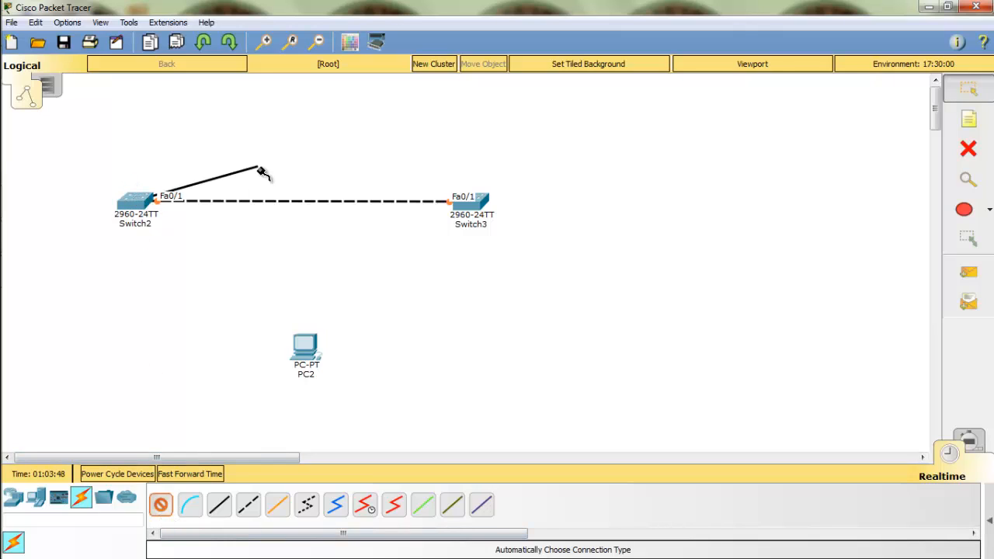
click(469, 203)
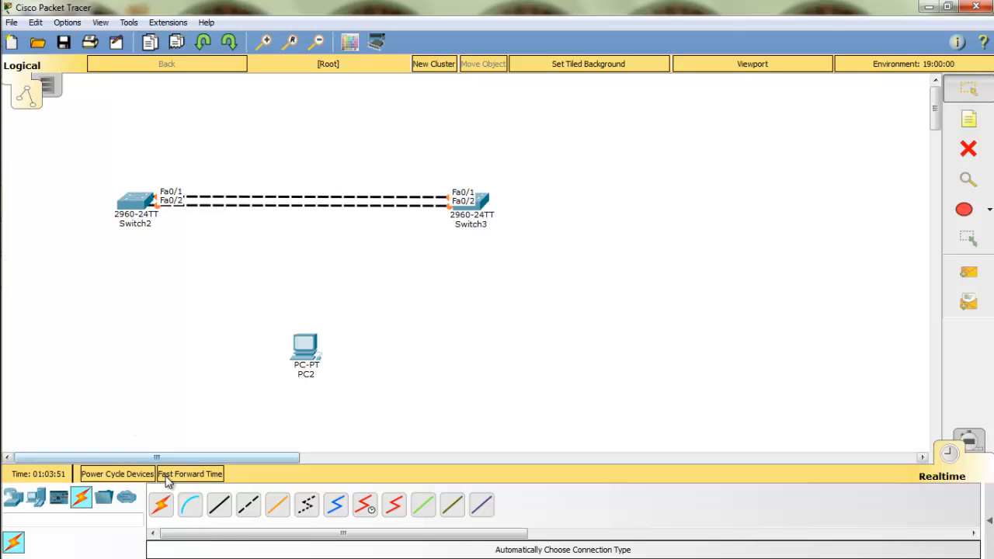
- Add a third automatically chosen link from Switch2 to Switch3
click(164, 512)
click(139, 203)
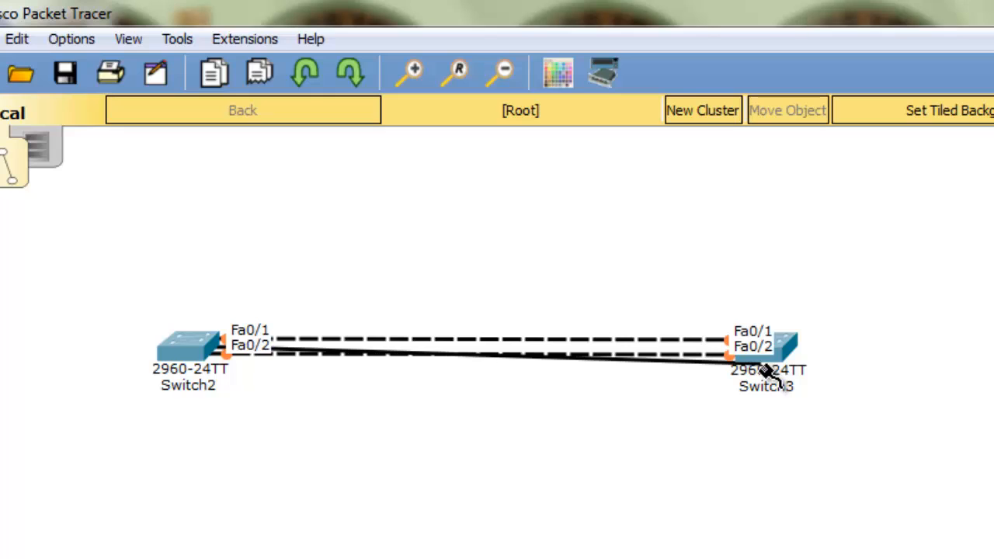
click(766, 356)
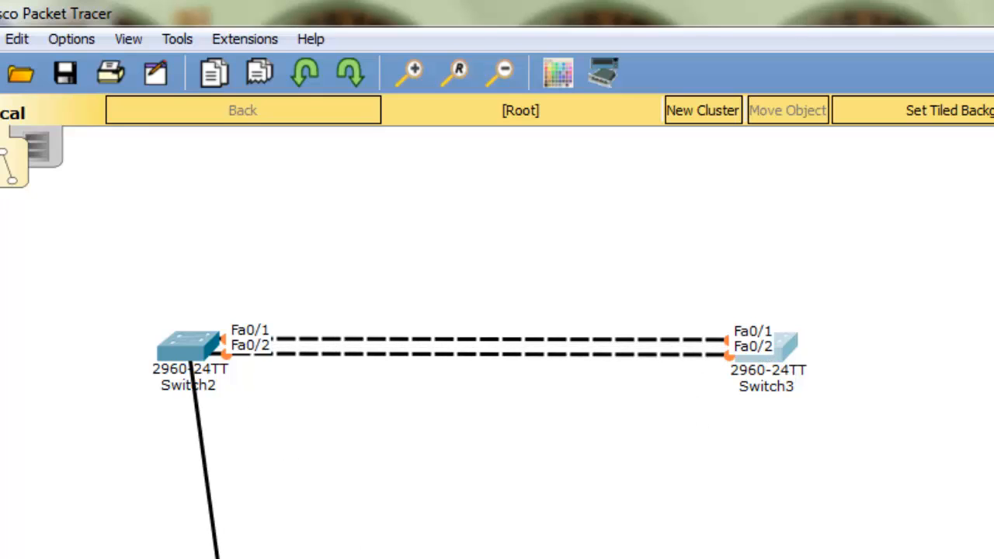
click(222, 558)
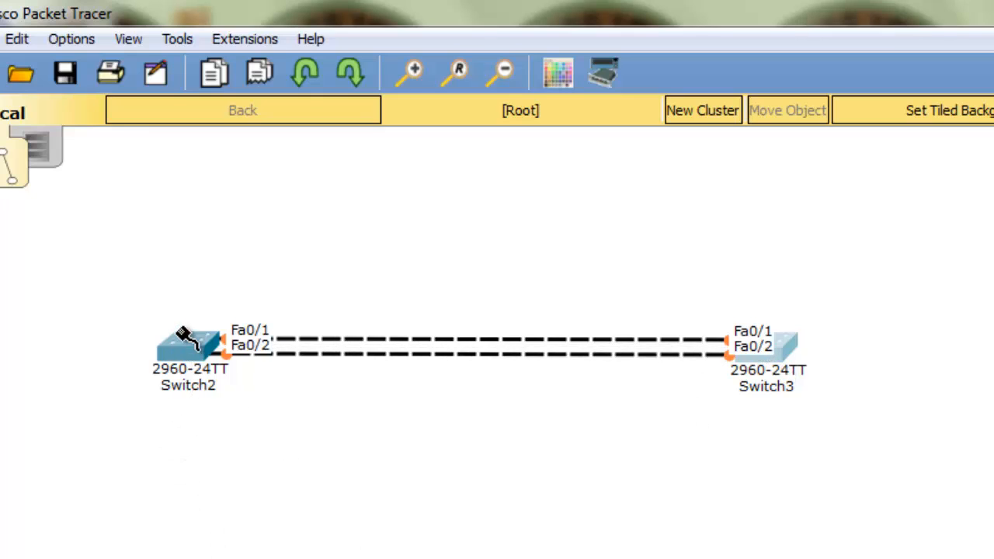
click(205, 332)
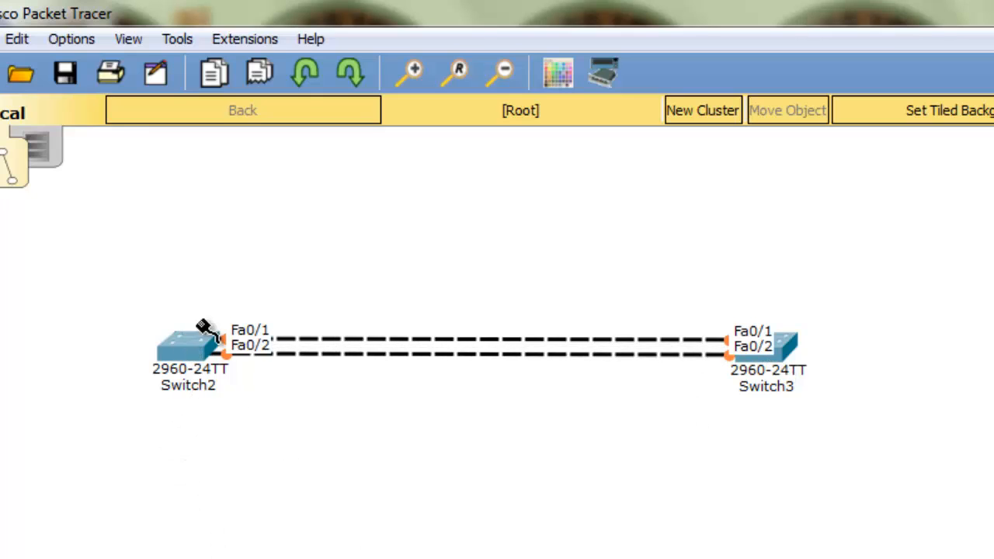
click(768, 353)
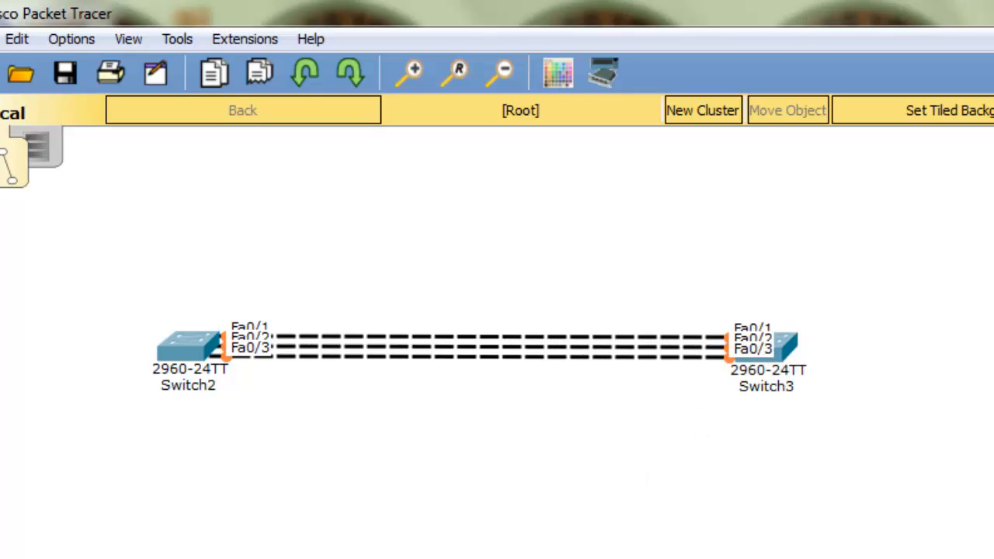
click(187, 369)
click(769, 362)
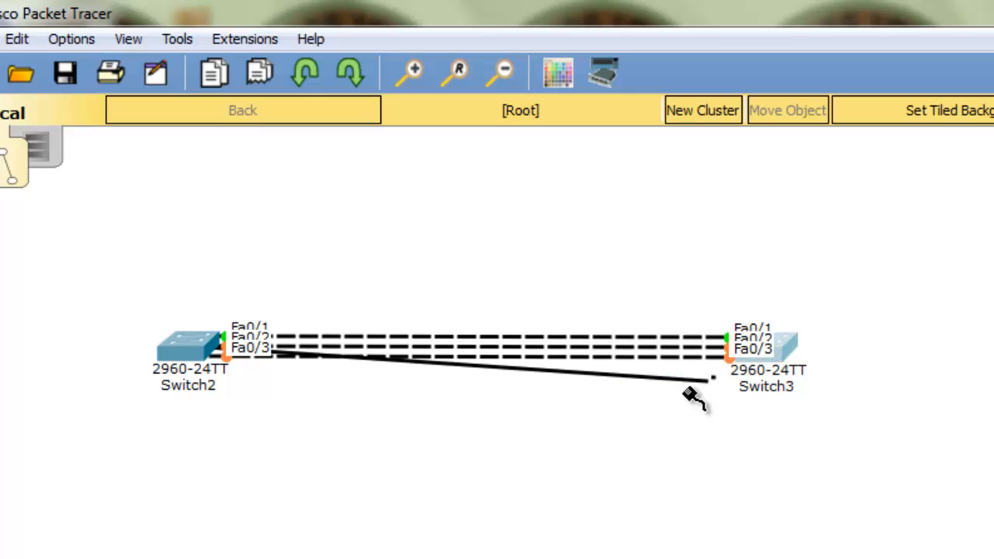
key(Escape)
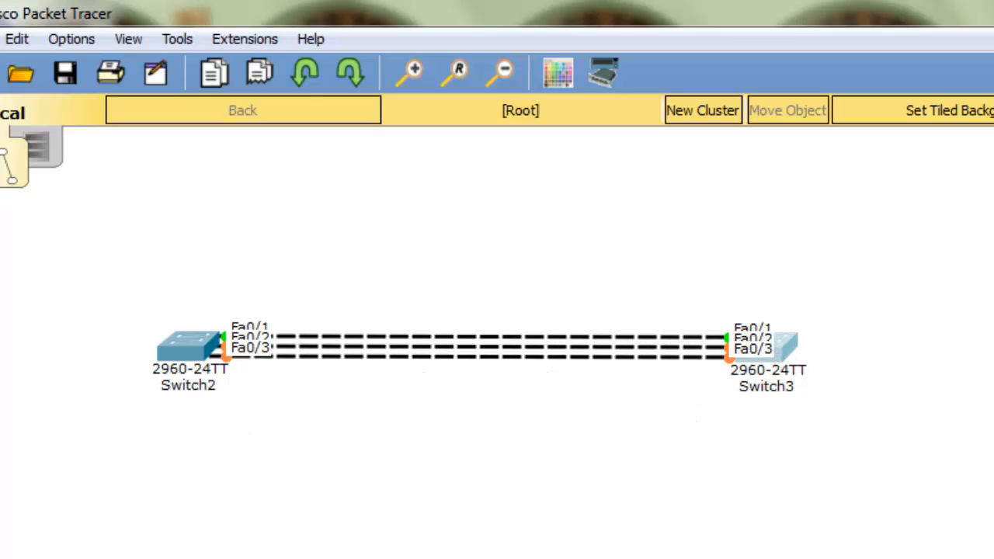
- Add a fourth automatically chosen link from Switch2 to Switch3 and shift Switch2 slightly away from Switch3
click(173, 348)
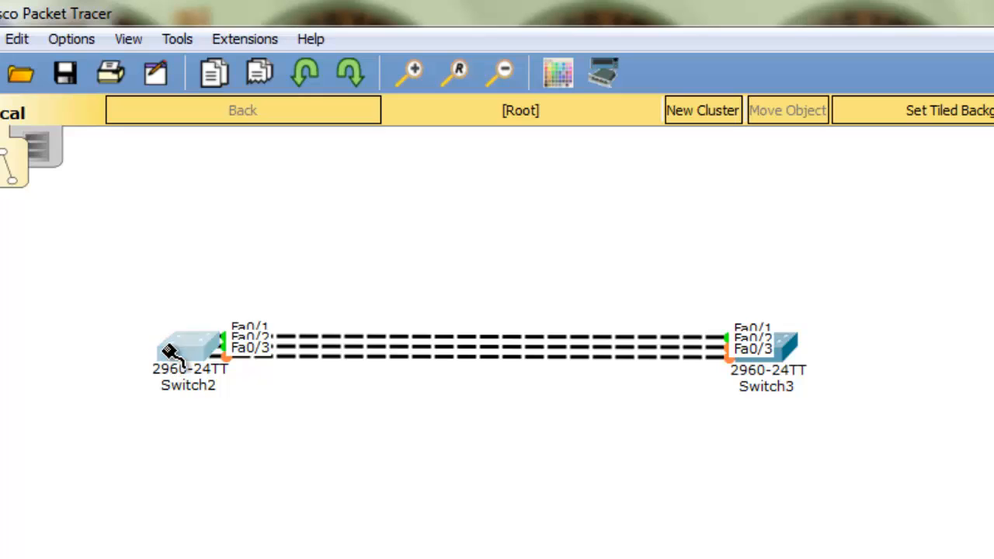
click(769, 356)
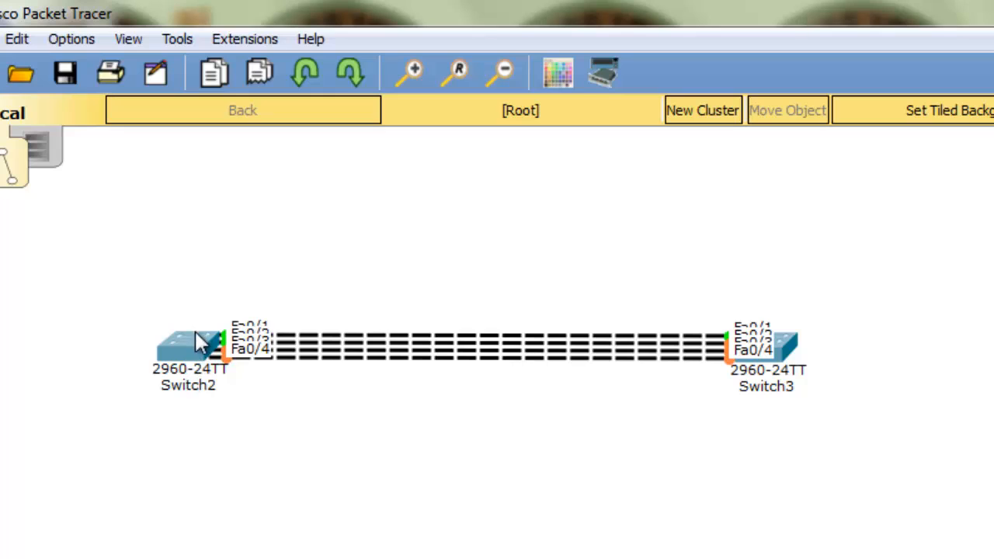
drag(182, 367, 149, 371)
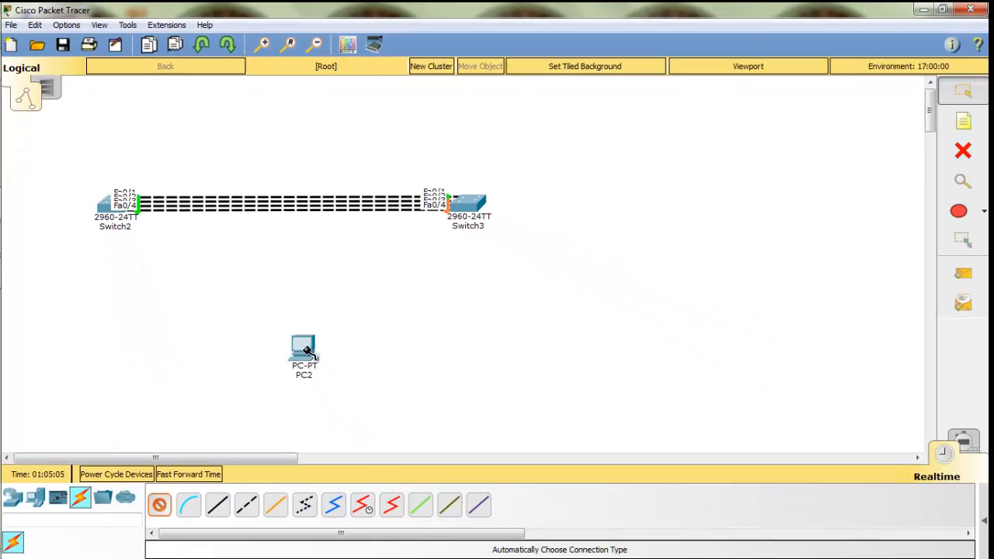
- Link PC2 to Switch3 with an automatically chosen cable, and run a console cable from Switch3's Console port to PC2's RS 232 port
click(305, 347)
click(470, 204)
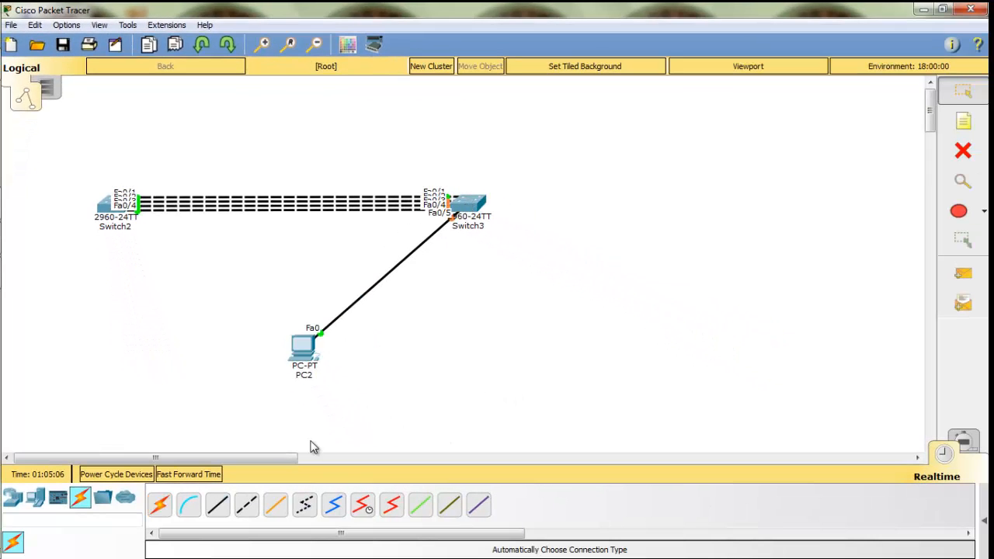
click(188, 506)
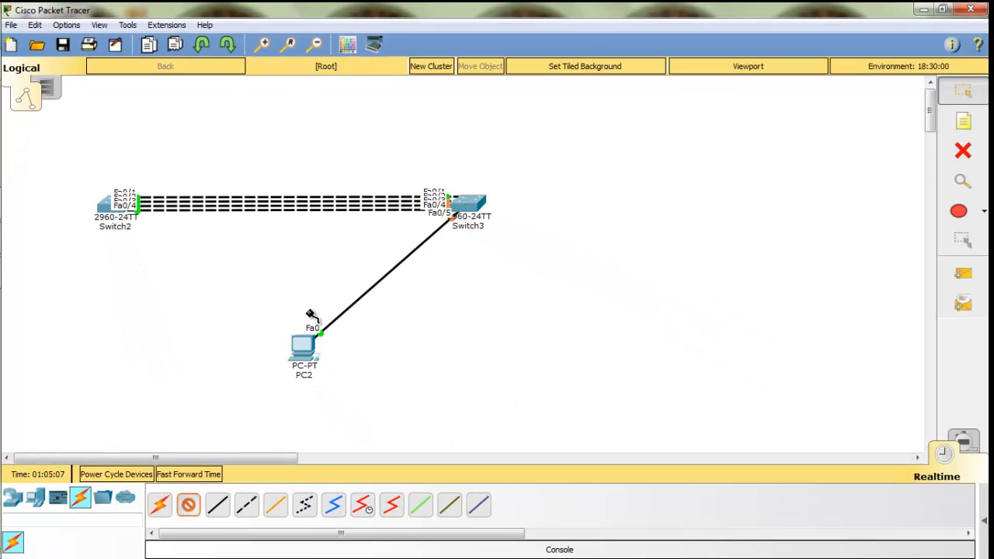
click(472, 209)
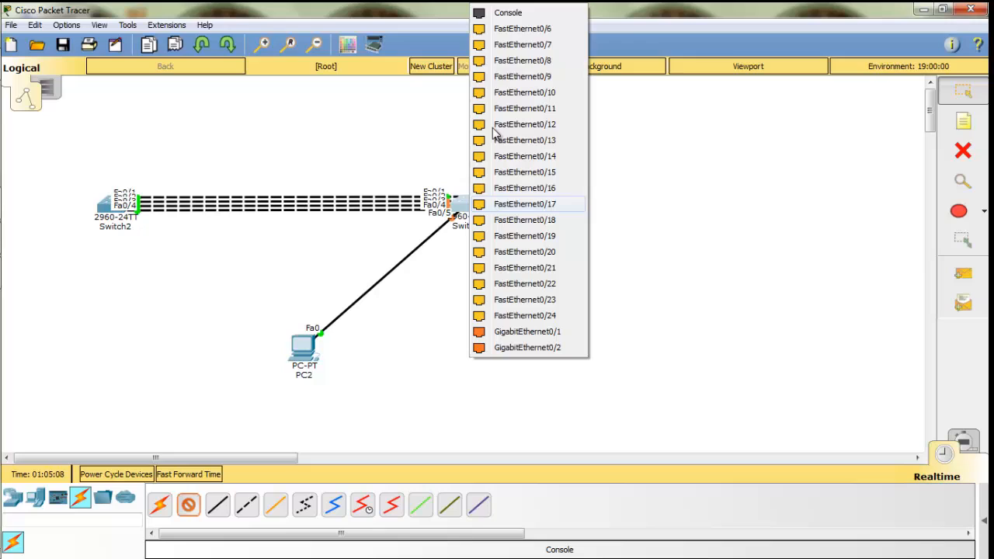
click(511, 13)
click(313, 354)
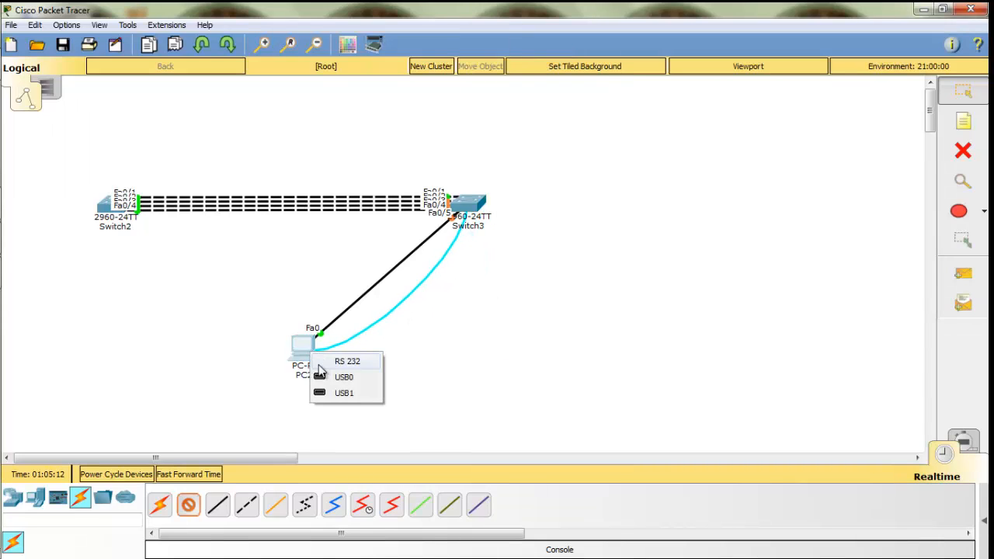
click(321, 363)
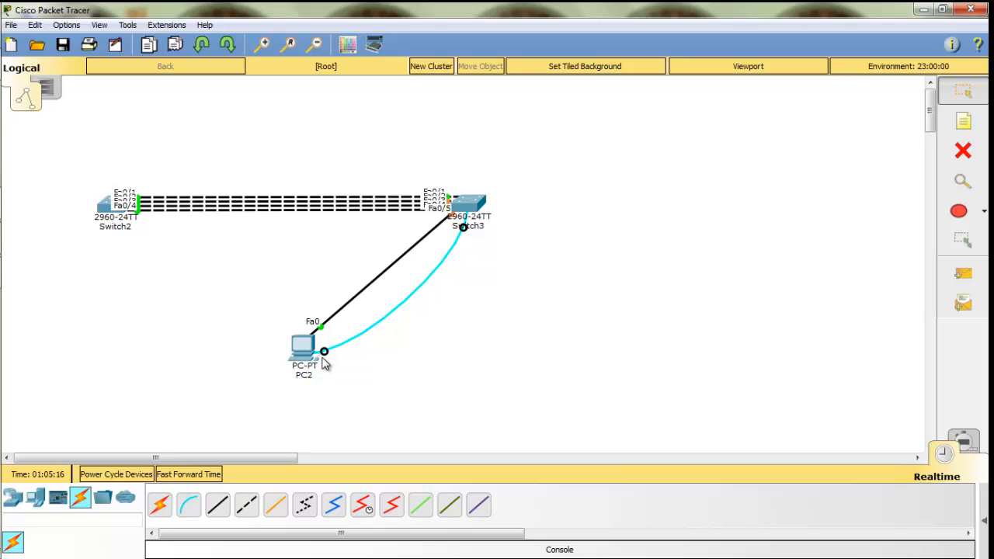
- Open PC2's device window, dismiss the image customization dialog, and resize and move the window so it leaves PC2 and Switch2 uncovered
mouse_move(310, 362)
mouse_down()
mouse_move(447, 340)
mouse_move(397, 427)
mouse_move(368, 407)
mouse_move(323, 406)
mouse_move(315, 378)
mouse_up()
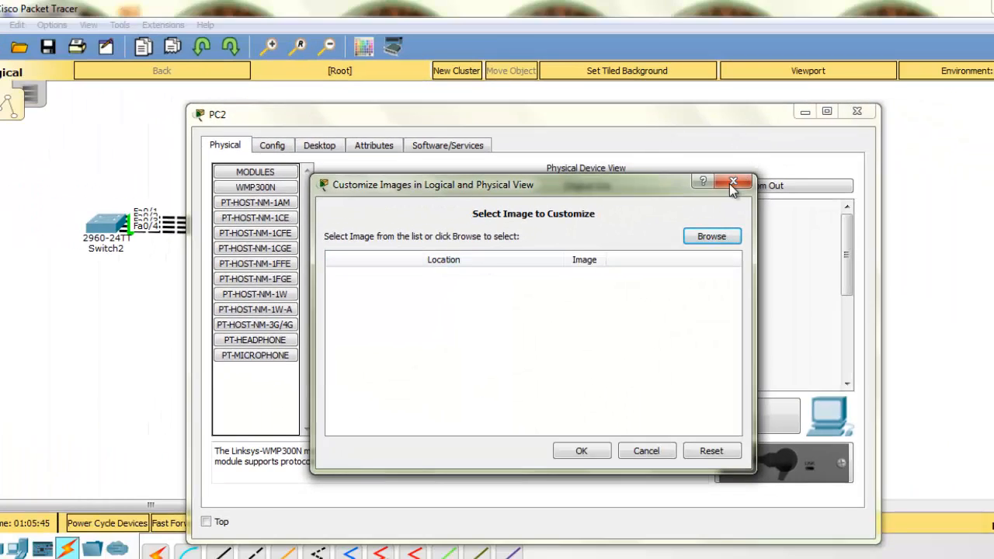
click(732, 183)
drag(690, 120, 783, 107)
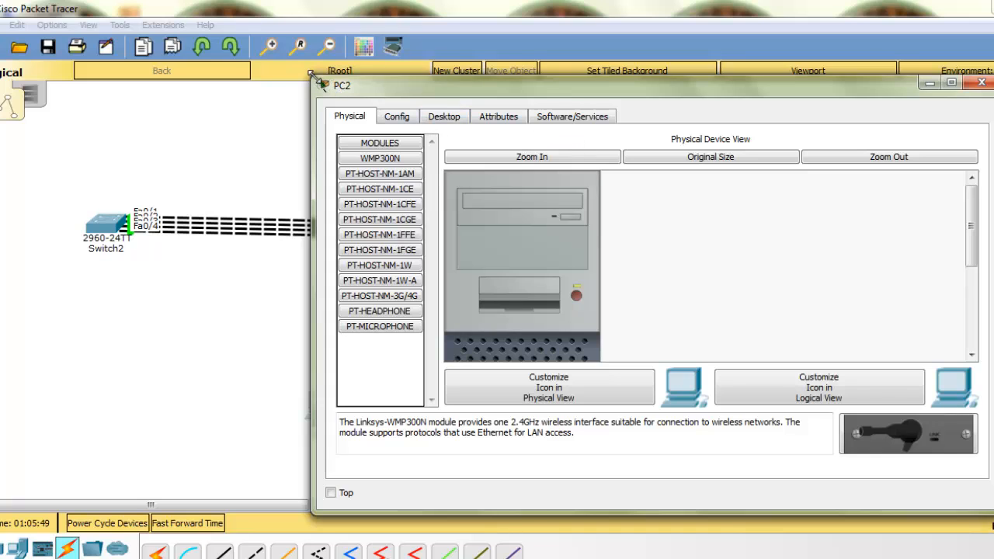
drag(309, 73, 511, 87)
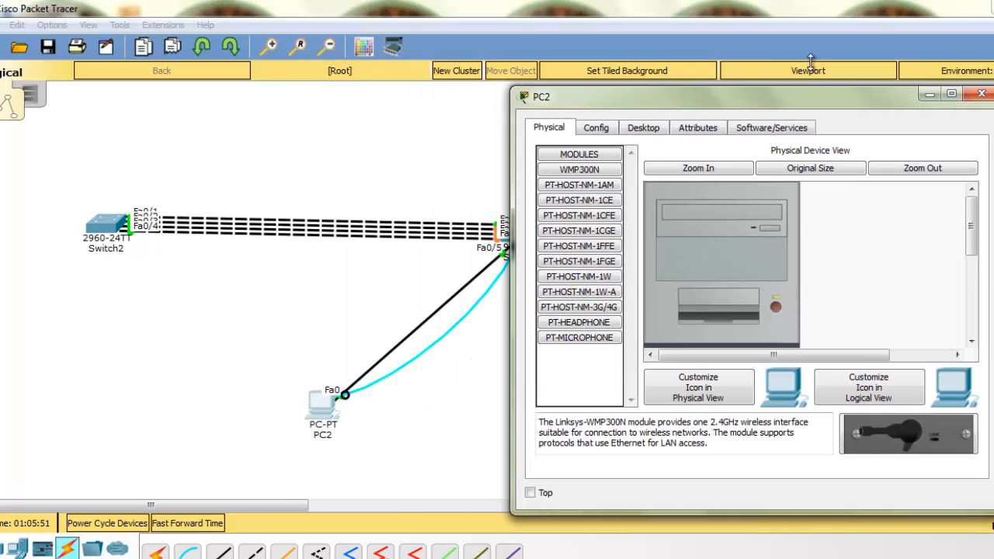
drag(991, 155, 993, 155)
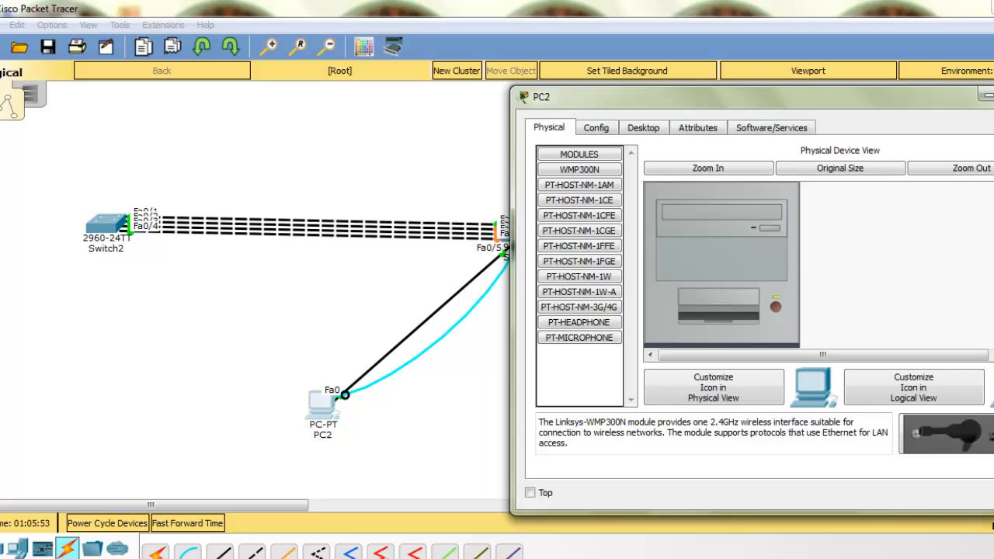
drag(894, 97, 905, 95)
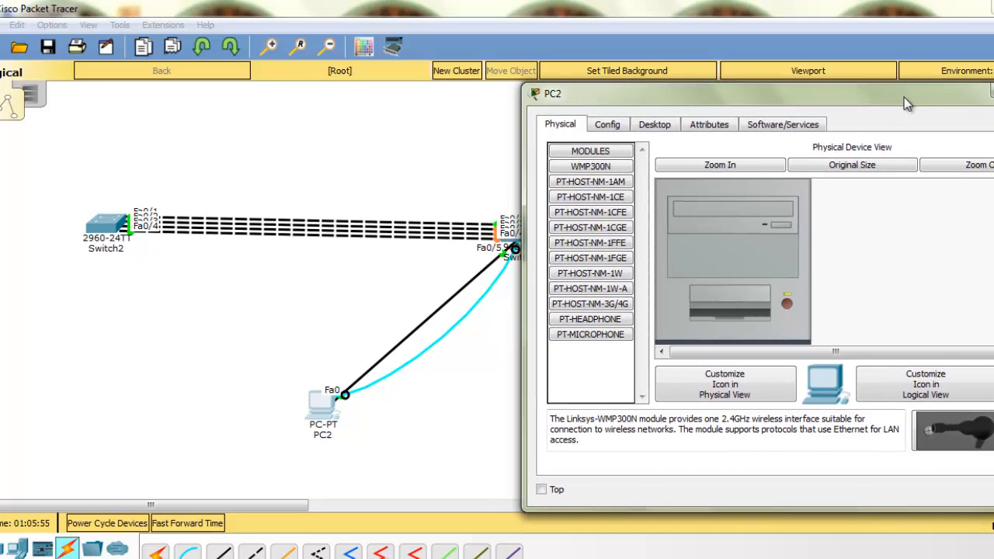
- Open PC2's Terminal with the default port configuration (9600, 8, None, 1, None) and bring up the switch's command prompt
click(626, 130)
click(662, 126)
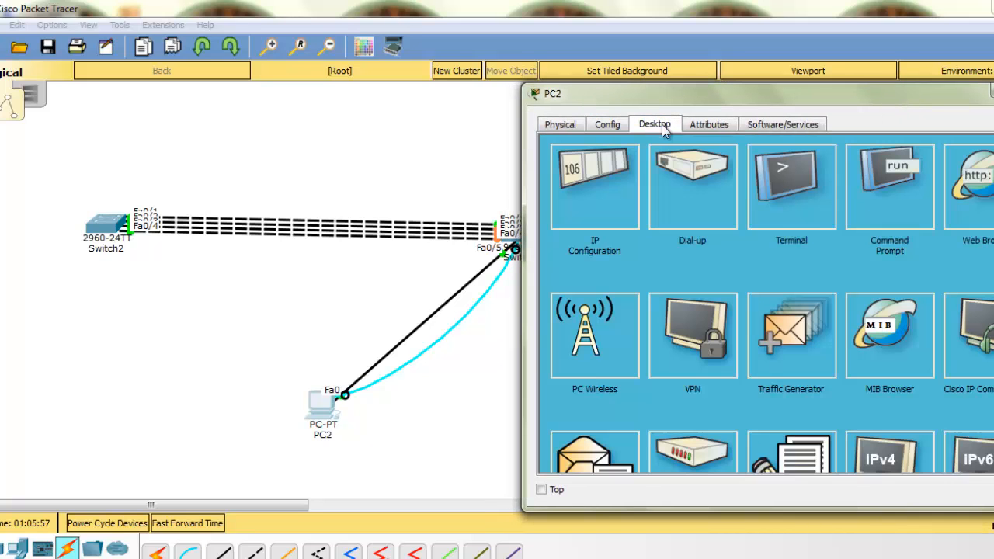
click(783, 199)
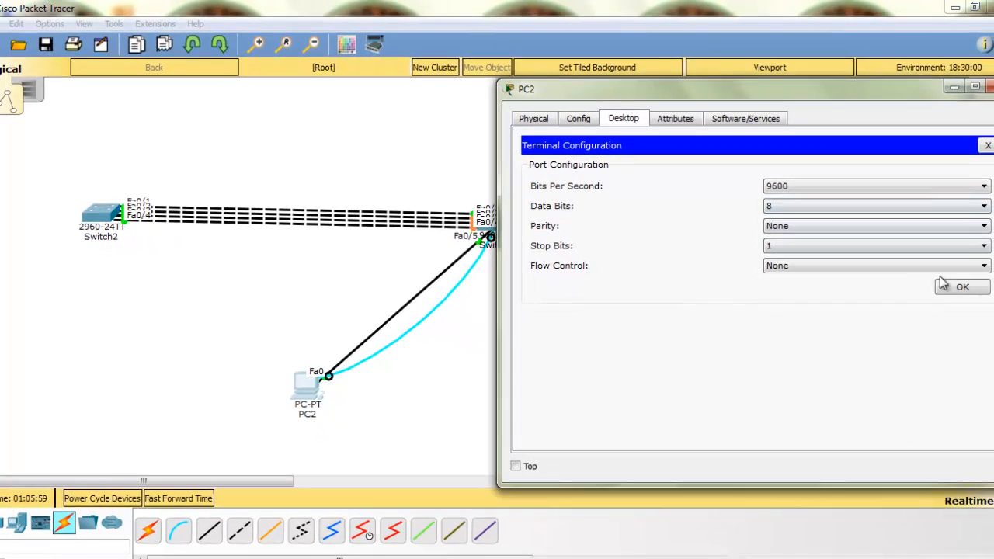
click(983, 296)
key(Return)
key(Return)
key(Return)
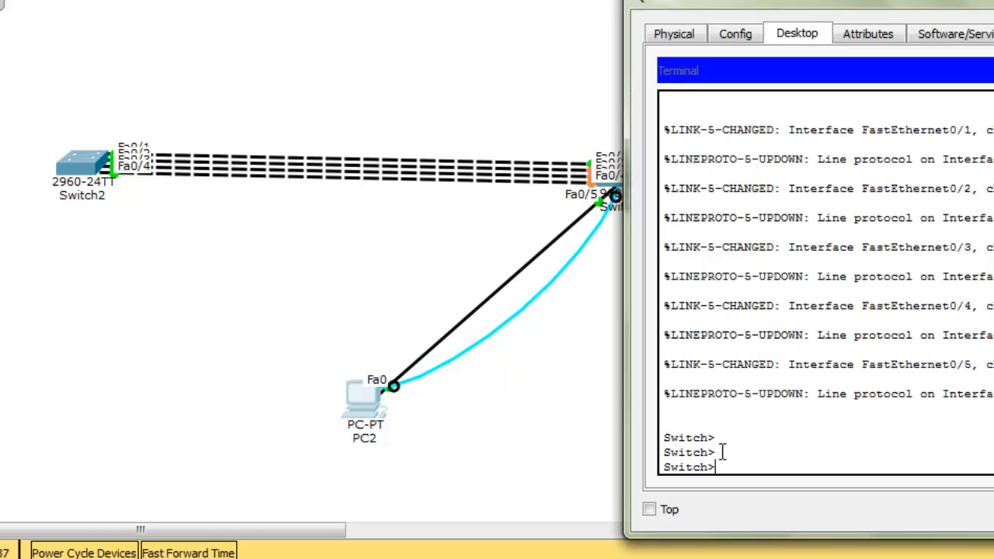
- Enter Switch3's global configuration mode with EN and conf t, and set its hostname to the person's first name
key(Return)
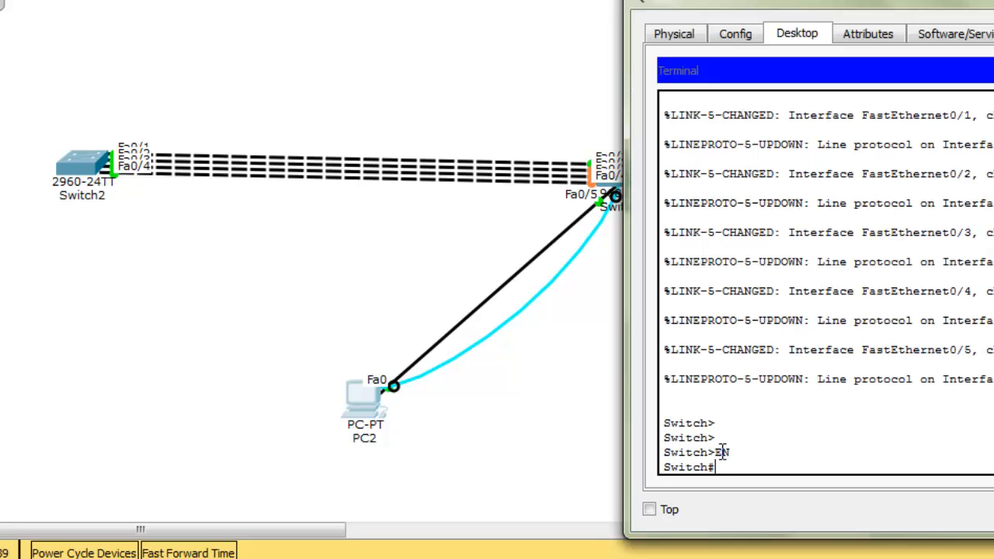
text(conf t)
key(Return)
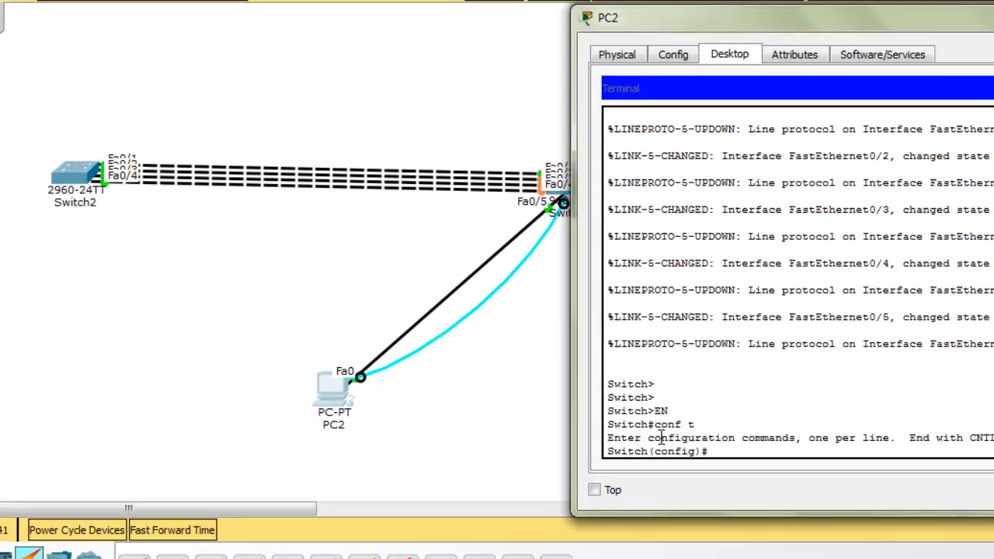
text(hostn)
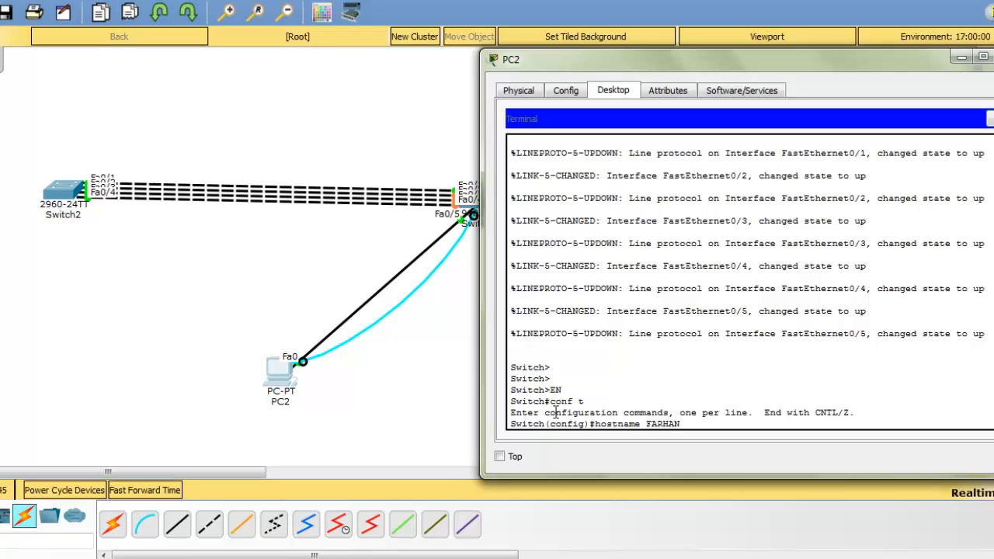
text(ame FARHAN)
key(Return)
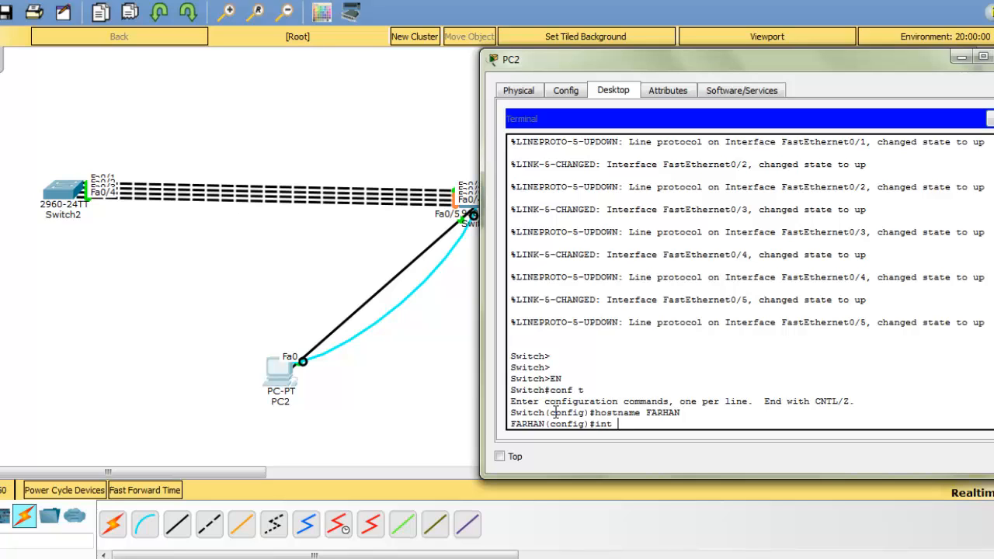
- Select Switch3's interface range fa0/1-4 for configuration
key(Tab)
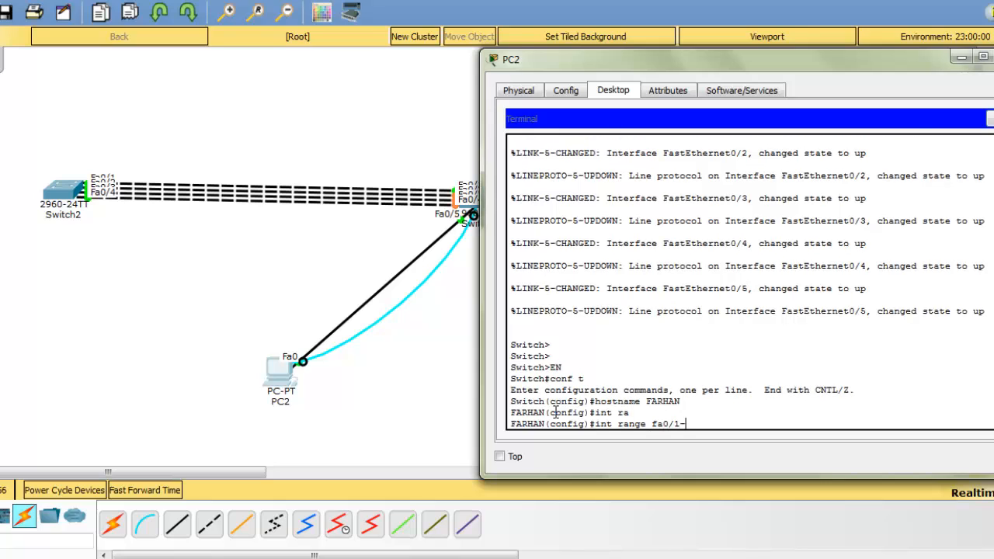
text(fa0/1-4)
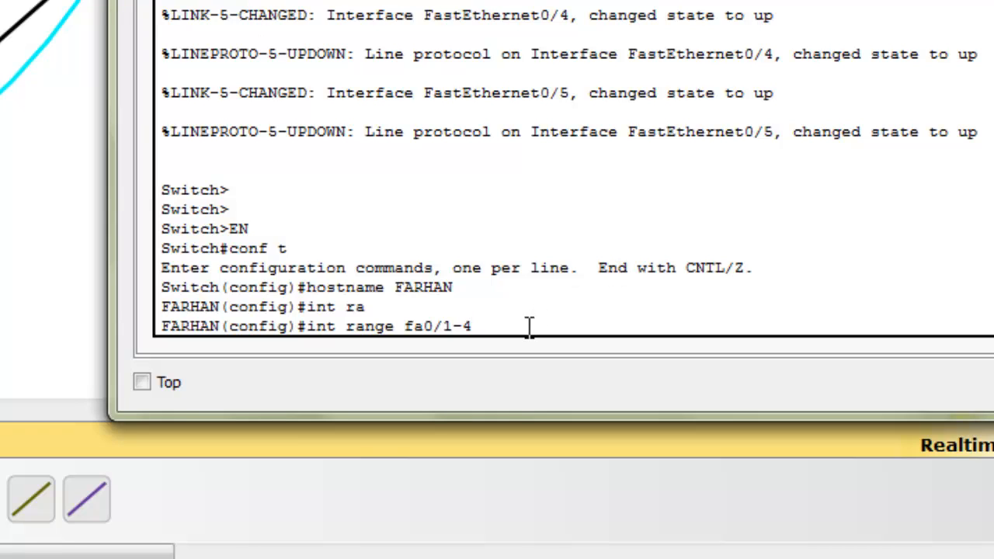
key(Return)
- Set Switch3's selected interface range to switchport mode trunk and bring back a clean prompt
text(sw)
key(Tab)
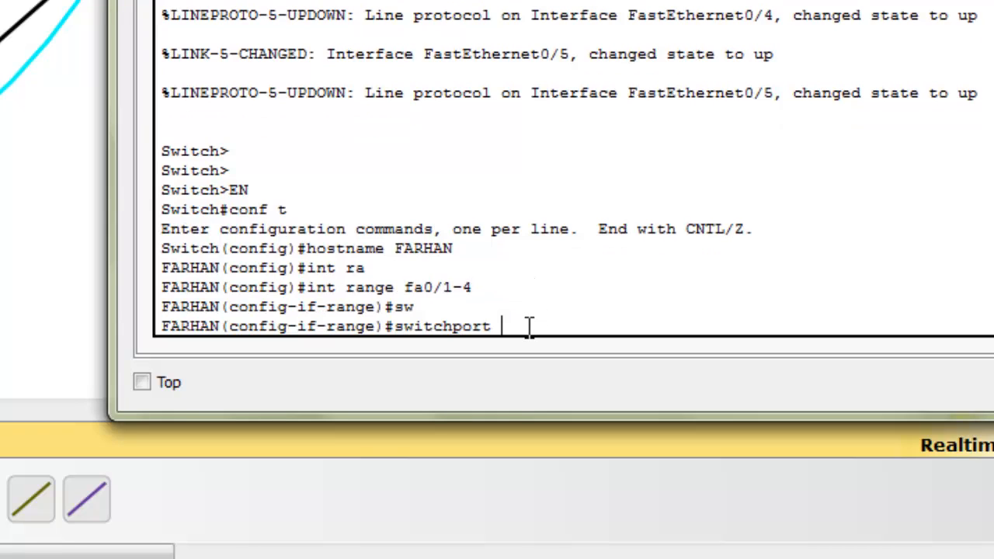
text(mo)
key(Tab)
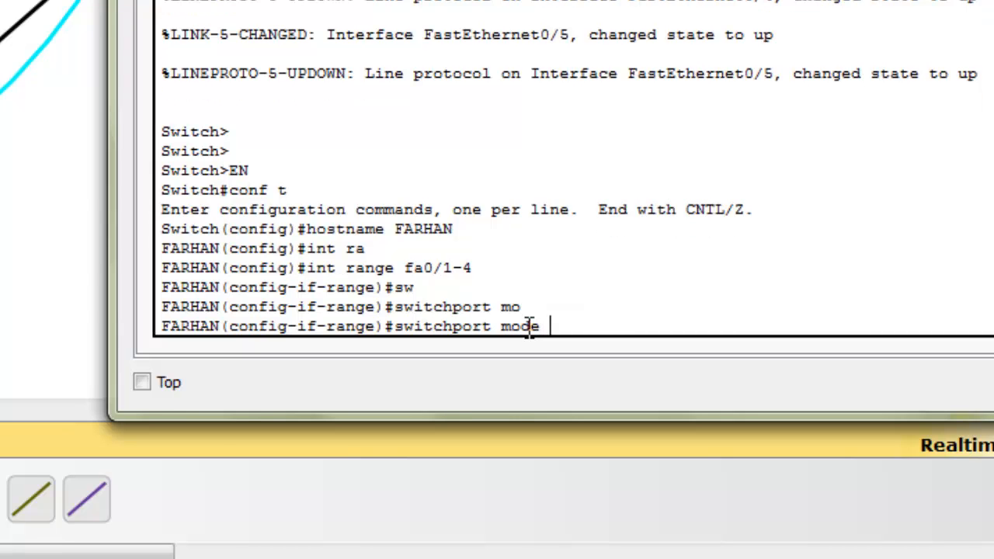
text(tr)
key(Tab)
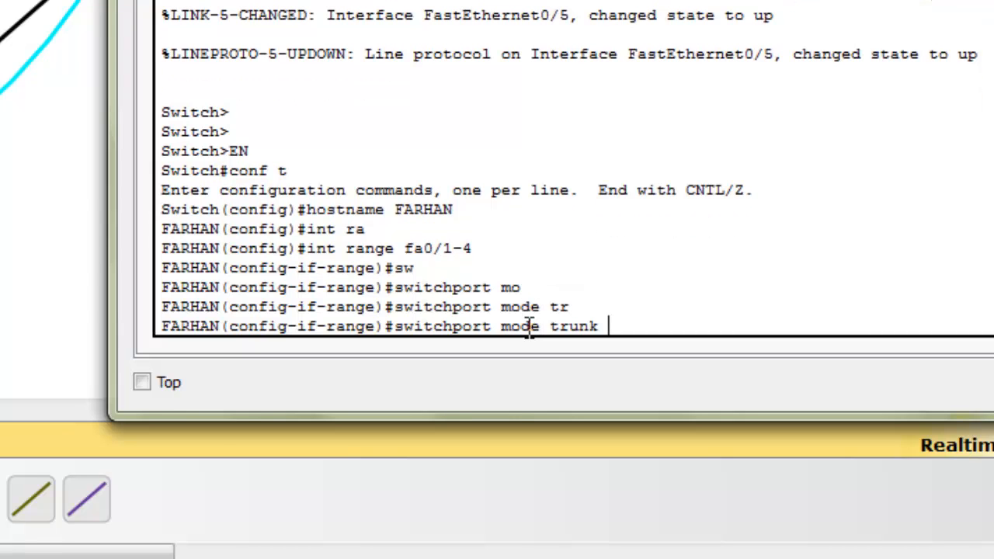
key(Return)
key(Return)
key(Return)
key(Return)
key(Return)
key(Return)
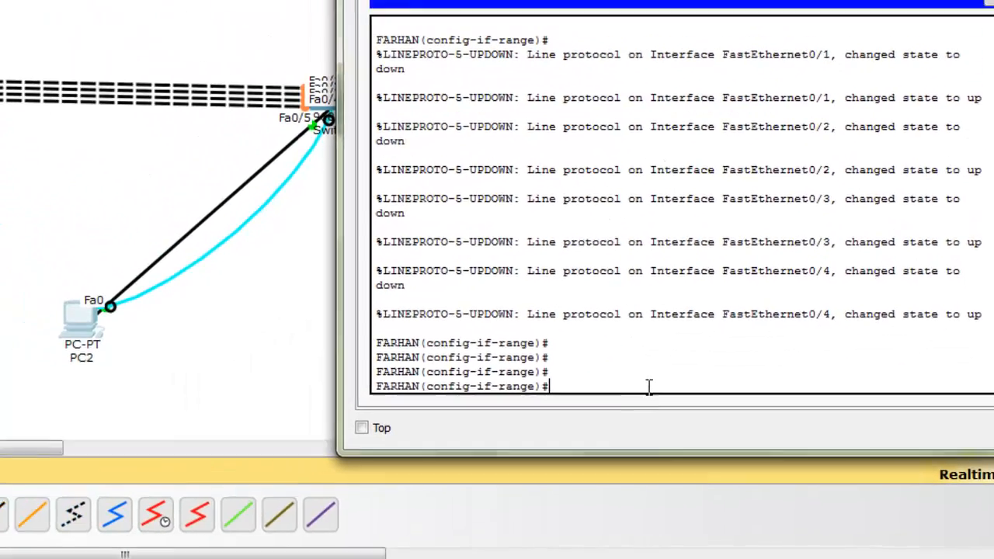
- Exit Switch3's interface range configuration back to global configuration mode
text(exi)
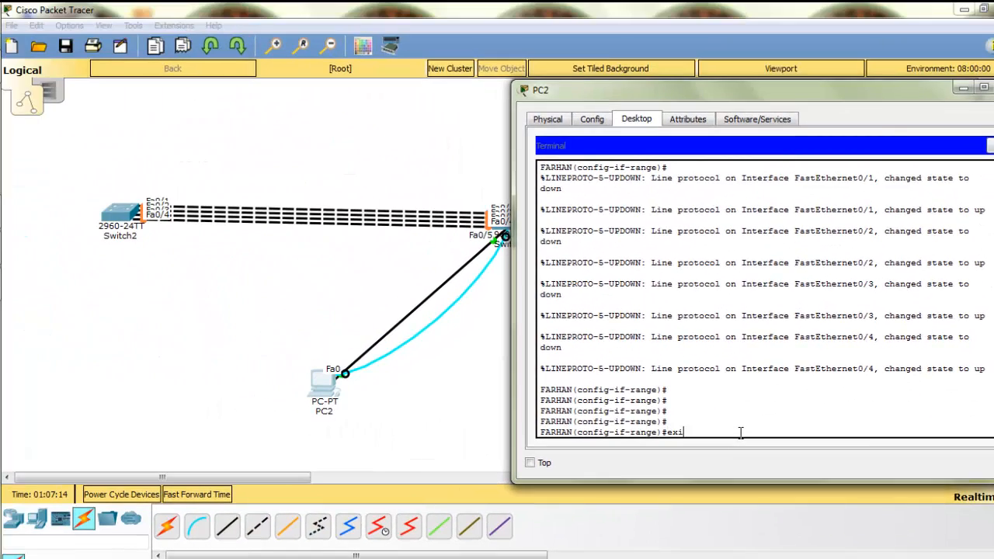
text(t)
key(Return)
key(Return)
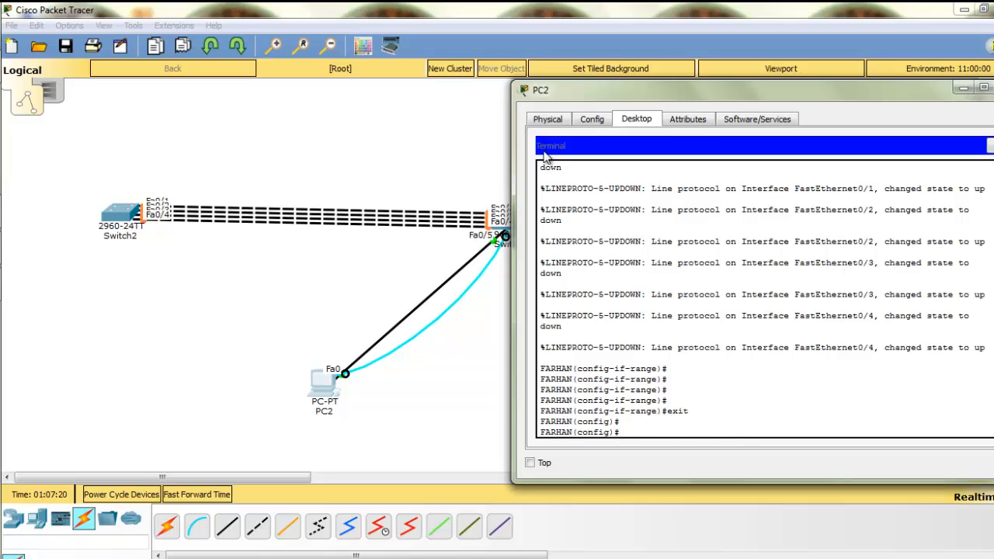
- Close PC2's device window and delete both the console cable and the Ethernet link between PC2 and Switch3
drag(541, 95, 577, 91)
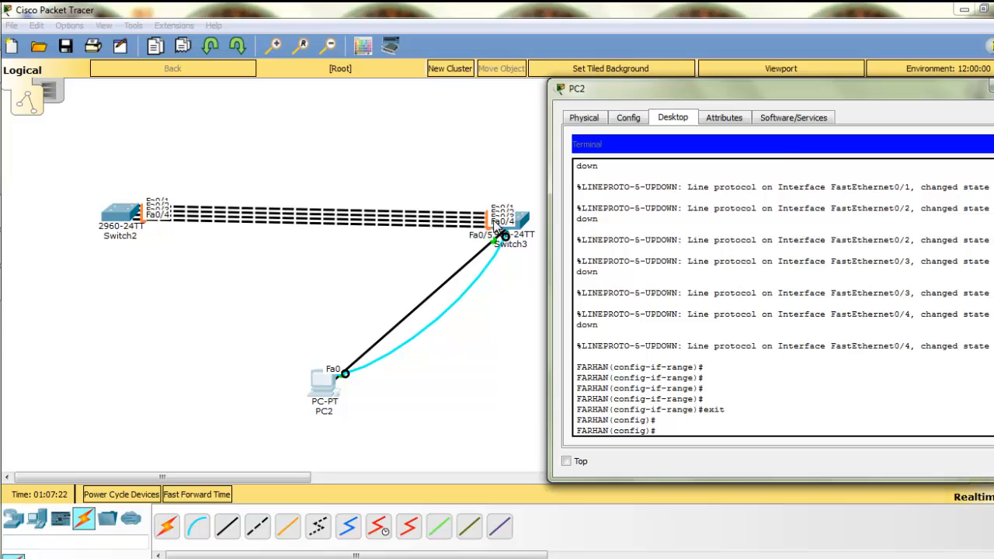
key(alt+F4)
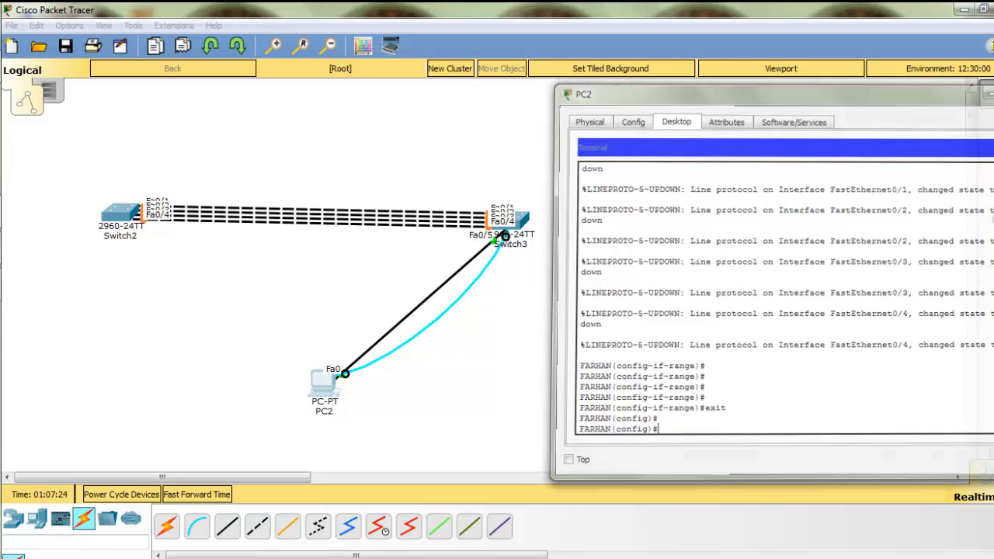
key(Delete)
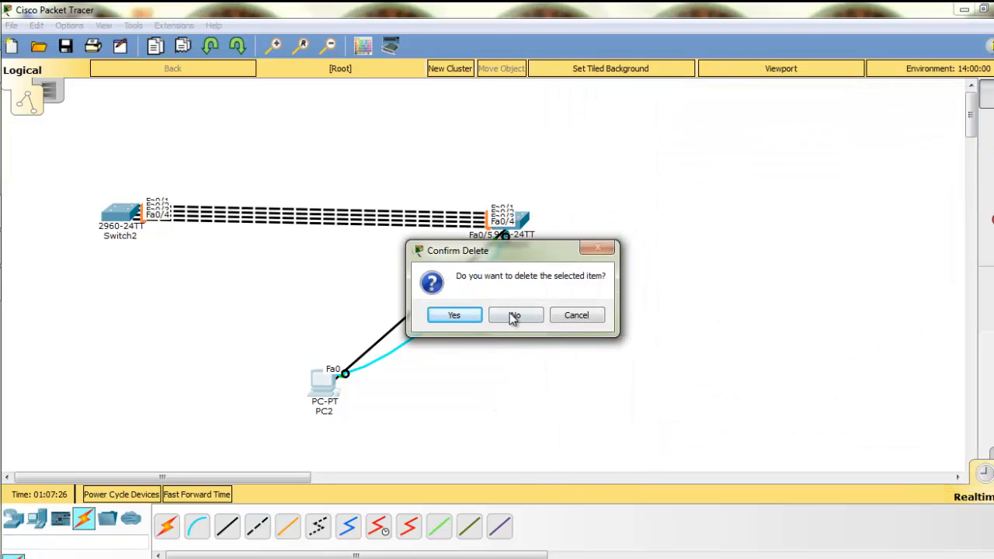
click(514, 316)
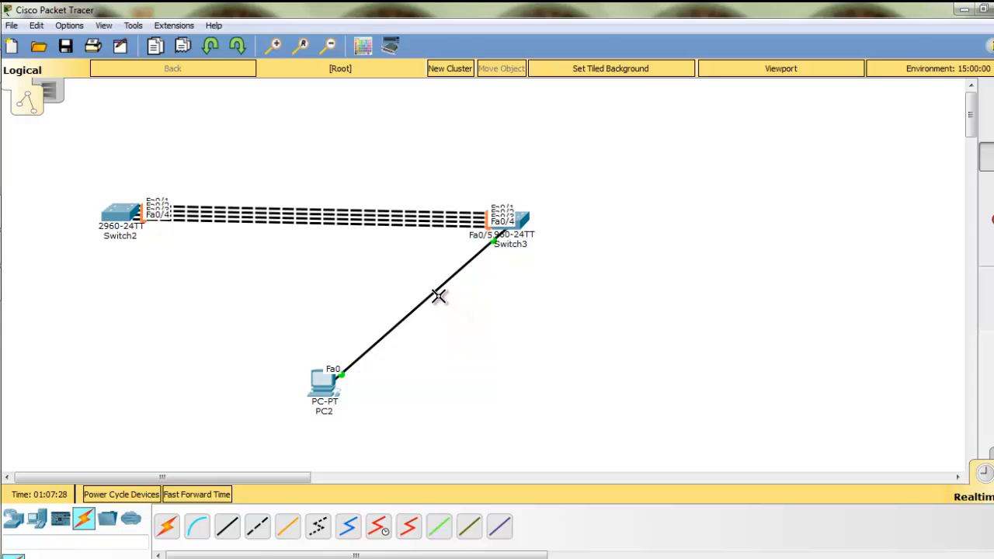
click(439, 296)
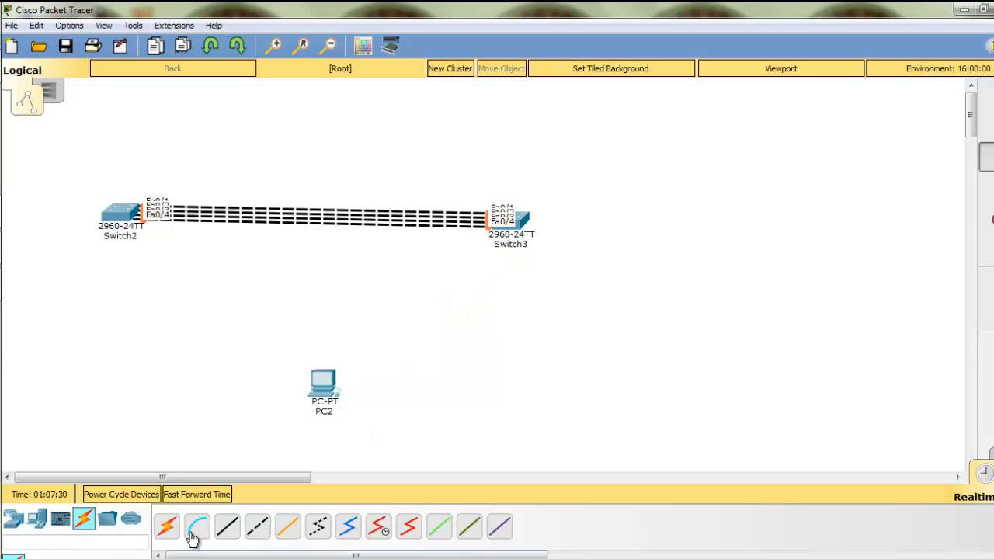
- Link Switch2 to PC2 with an automatically chosen cable
click(167, 528)
click(132, 226)
click(316, 381)
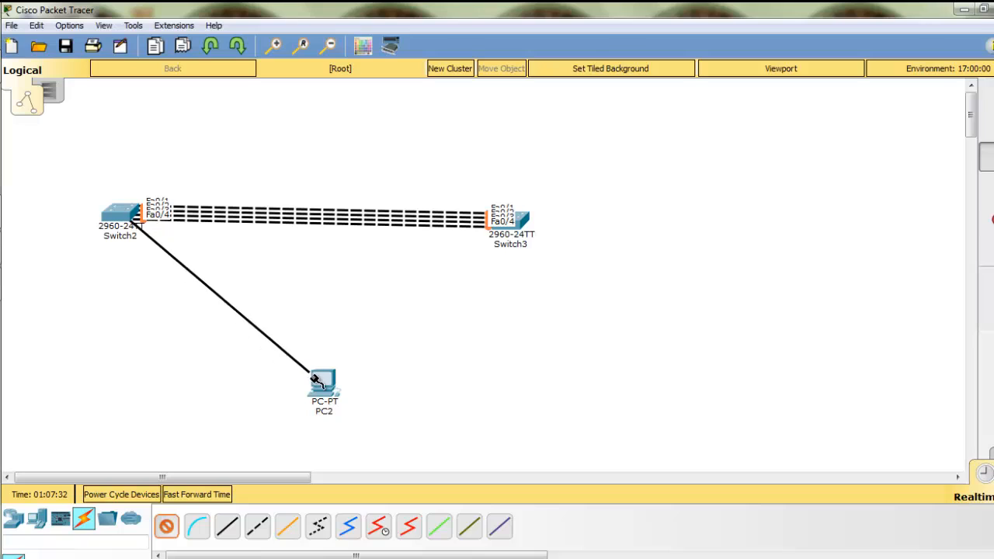
- Run a console cable from Switch2's Console port to PC2's RS 232 port and shift PC2 slightly to the left
click(196, 527)
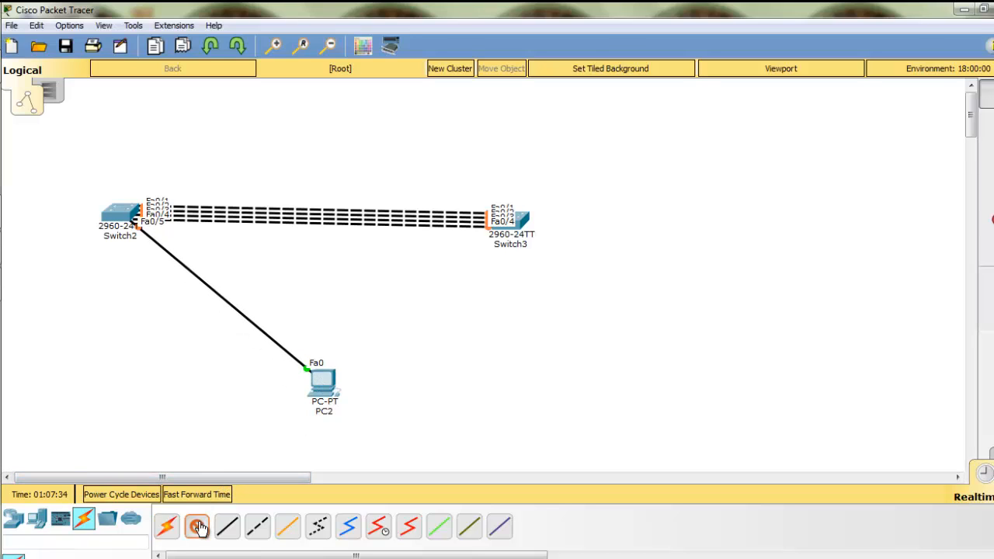
click(129, 218)
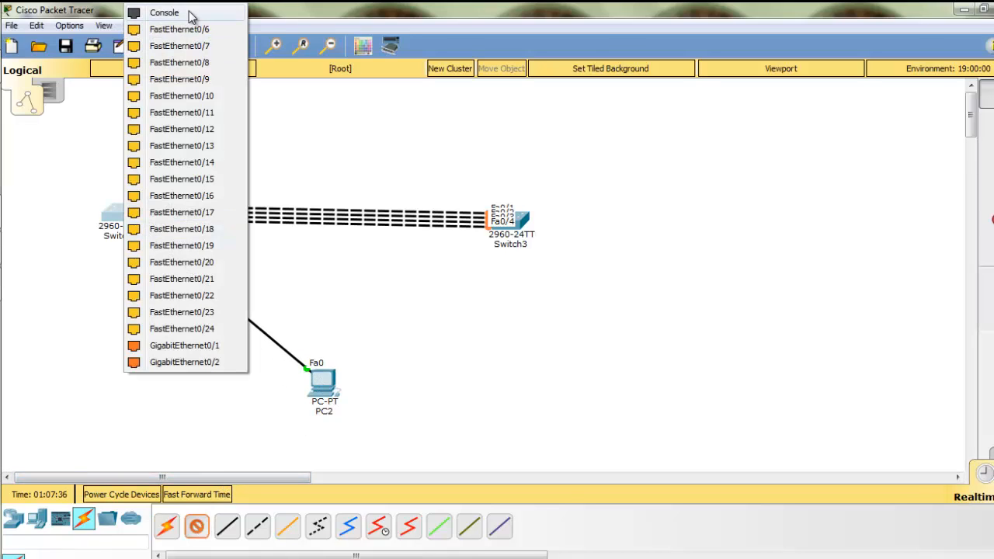
click(187, 12)
click(327, 386)
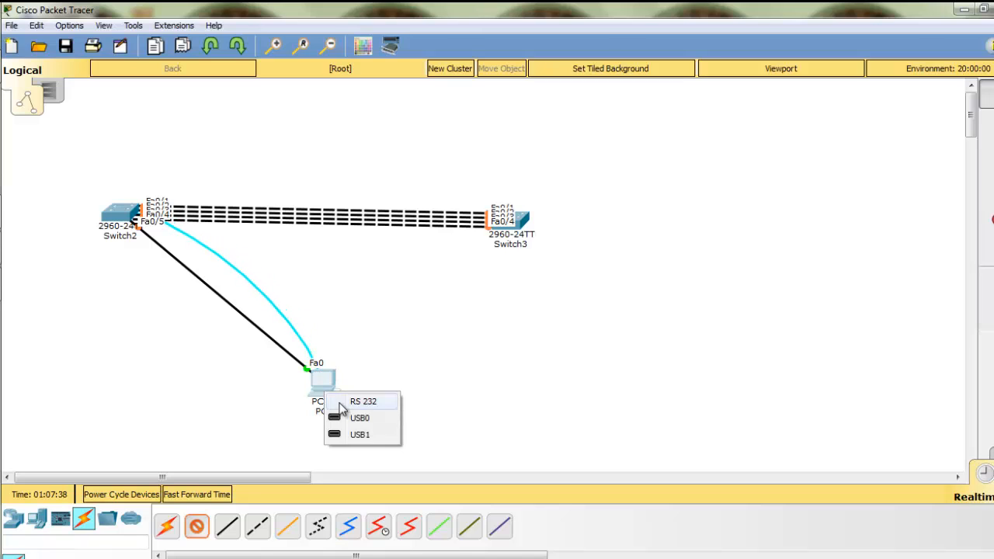
click(362, 400)
drag(327, 392, 290, 386)
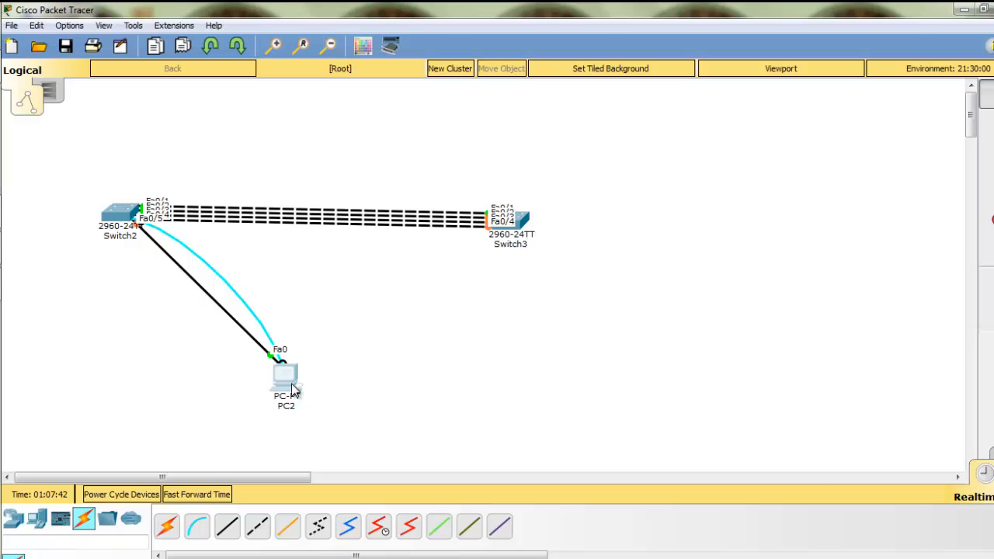
- Fast-forward the simulation time, reopen PC2's window clear of Switch2, and start its Terminal with the default port configuration
mouse_move(288, 388)
click(200, 495)
click(285, 378)
drag(331, 108, 459, 82)
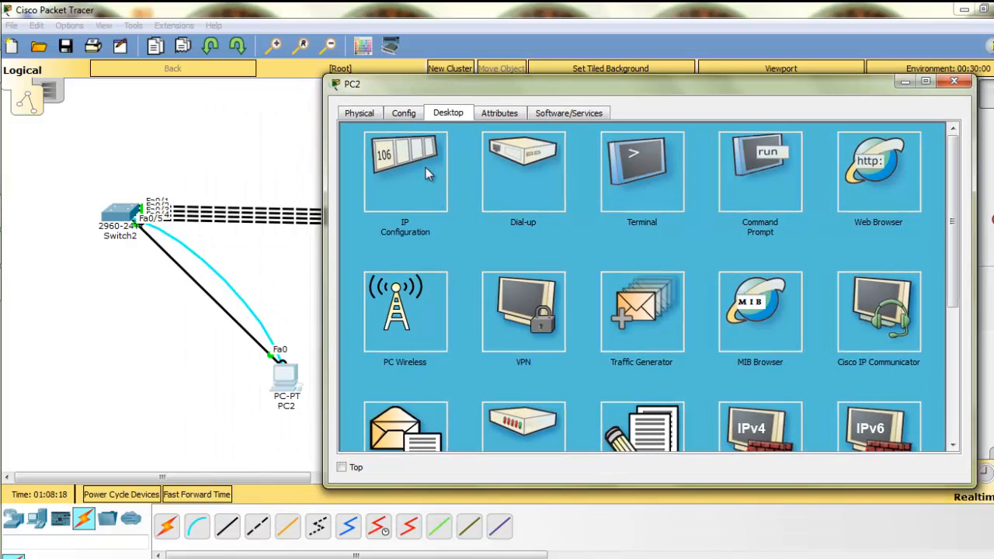
click(664, 173)
click(895, 281)
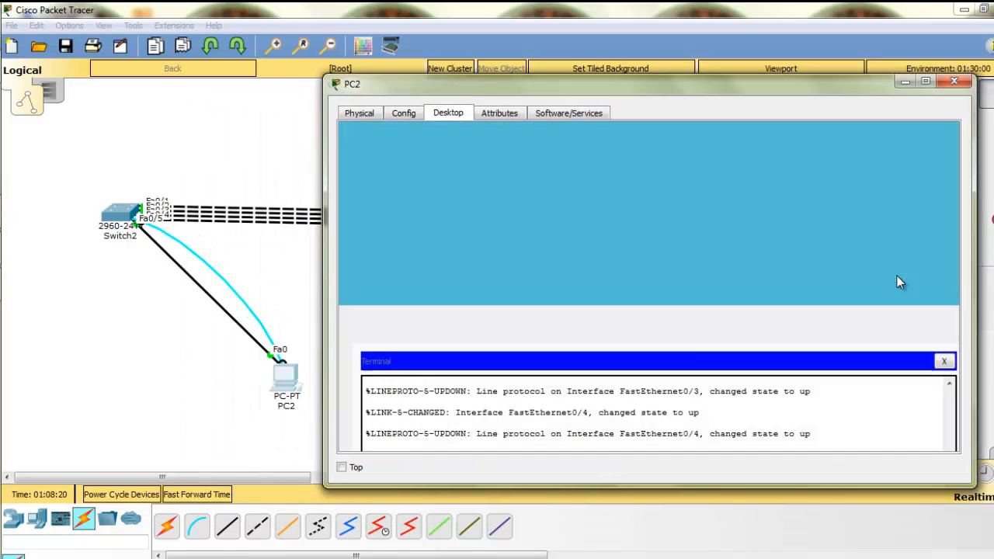
- Bring up Switch2's command prompt and enter global configuration mode with en and conf t
key(Return)
key(Return)
key(Return)
text(en)
key(Return)
key(Return)
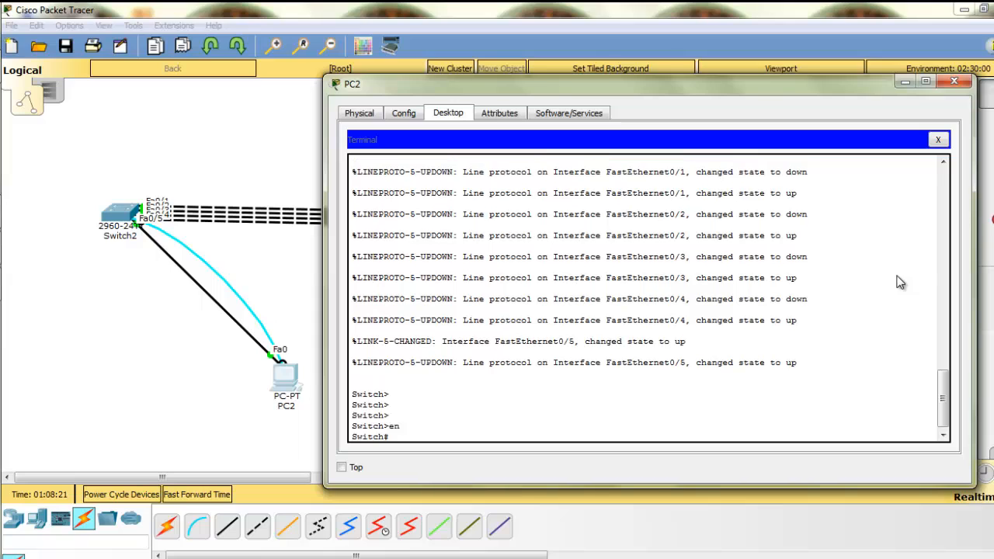
text(conf t)
key(Return)
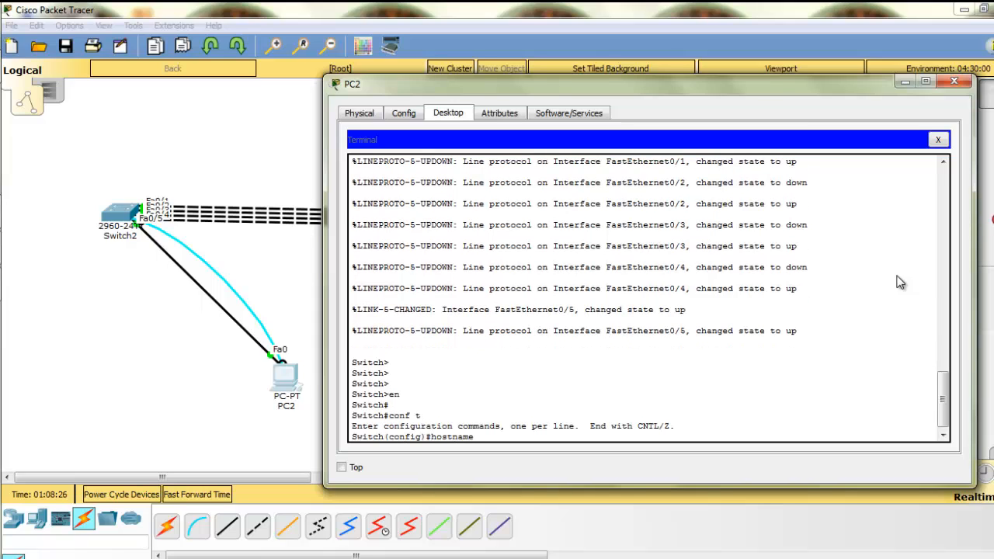
- Set Switch2's hostname to the same first name used for Switch3
text(hostname FARHAN)
key(Return)
key(Return)
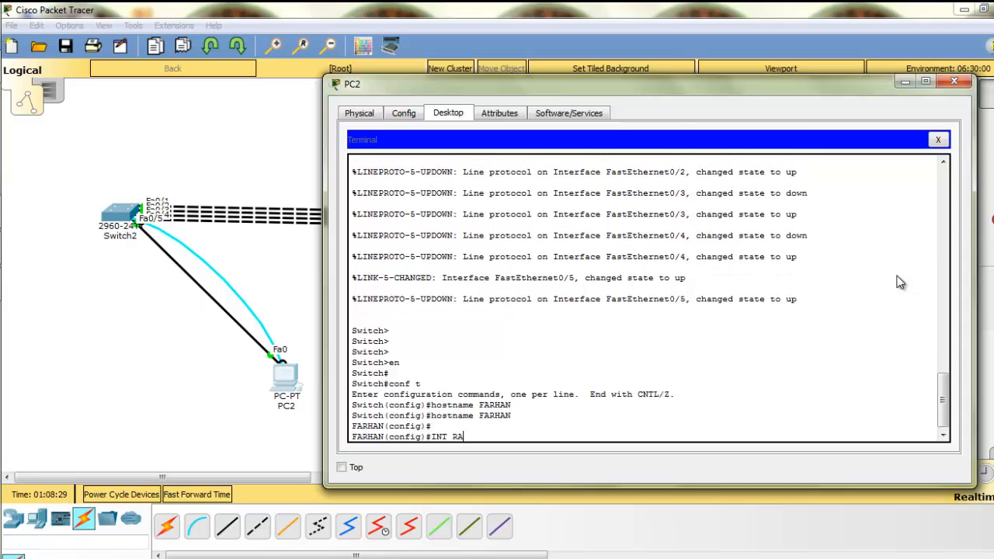
- Select Switch2's interface range FastEthernet 0/1-4 for configuration
text(INT RA)
key(Tab)
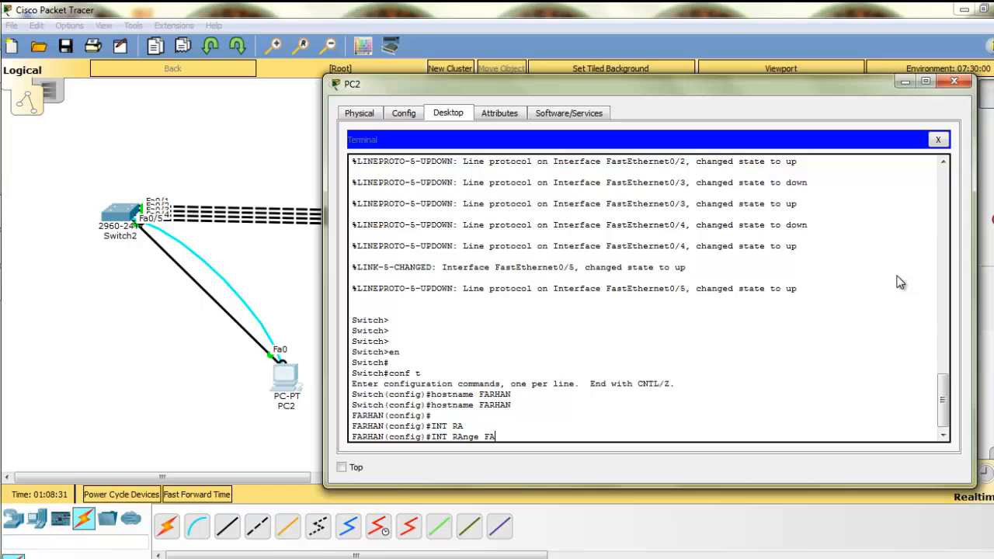
text(FA)
key(Tab)
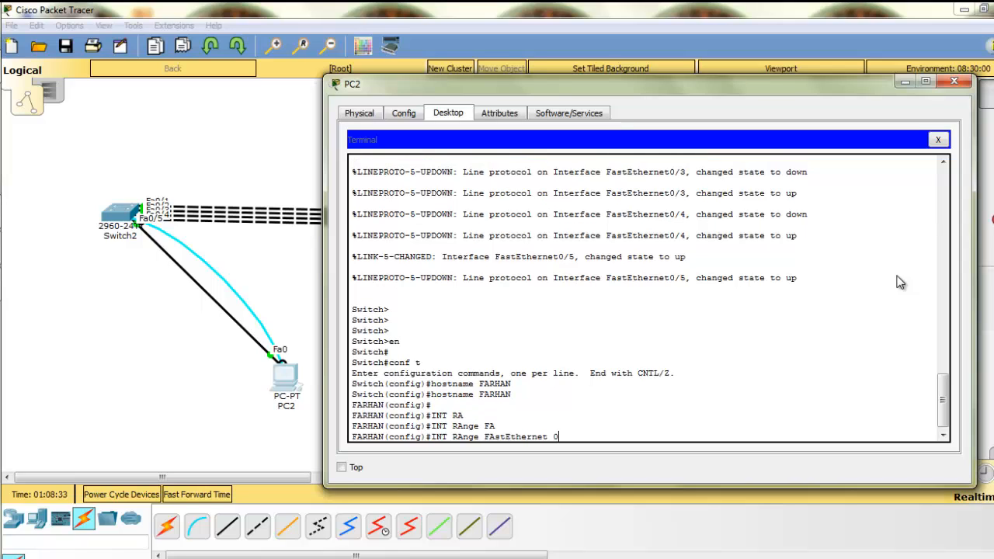
text(0/1-4)
key(Return)
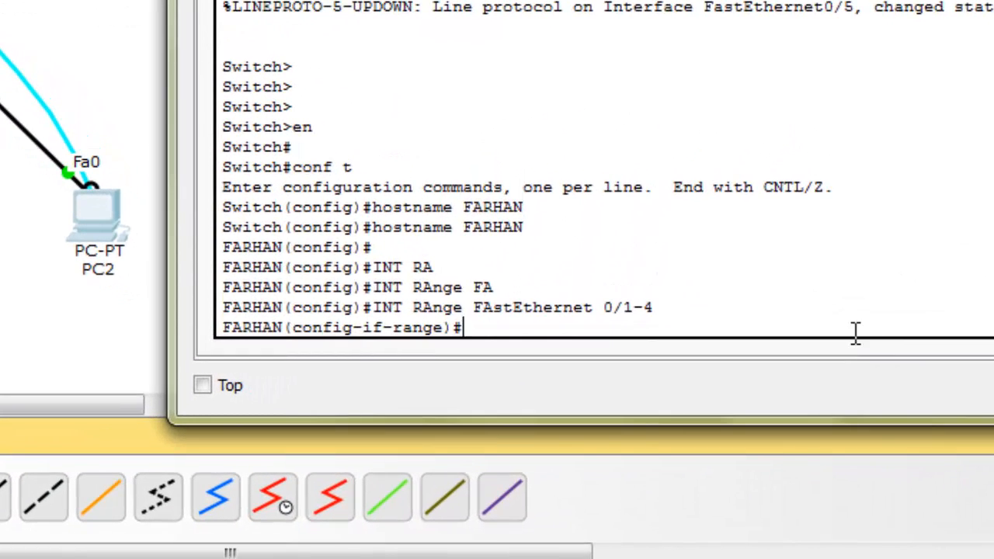
- Set Switch2's selected interface range to switchport mode trunk
text(SW)
key(Return)
key(Return)
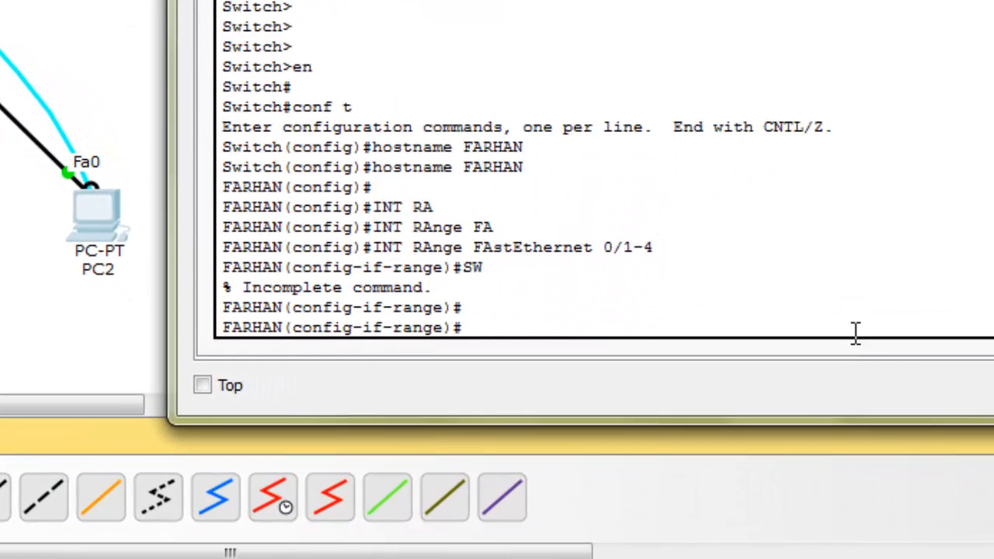
text(sw)
key(Tab)
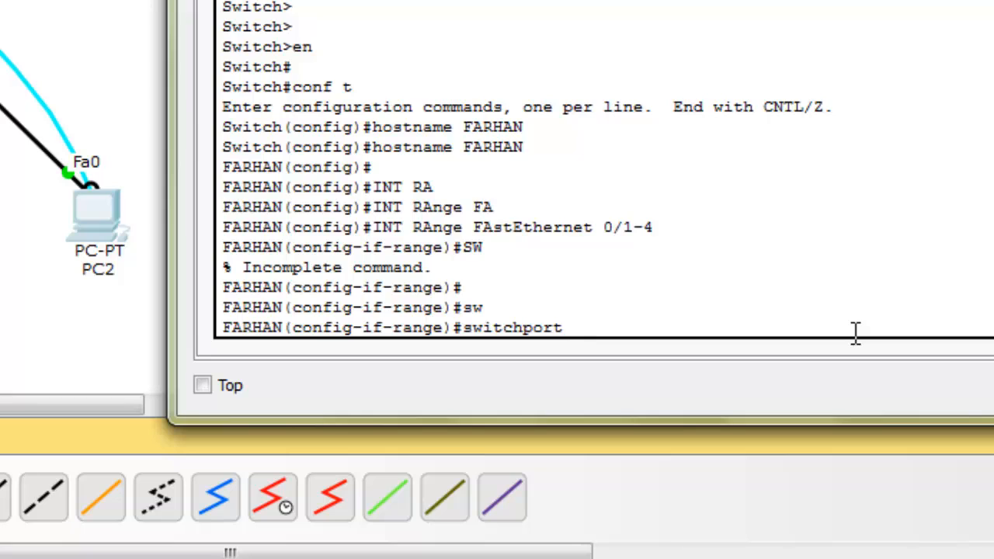
text(mo)
key(Tab)
text(tr)
key(Tab)
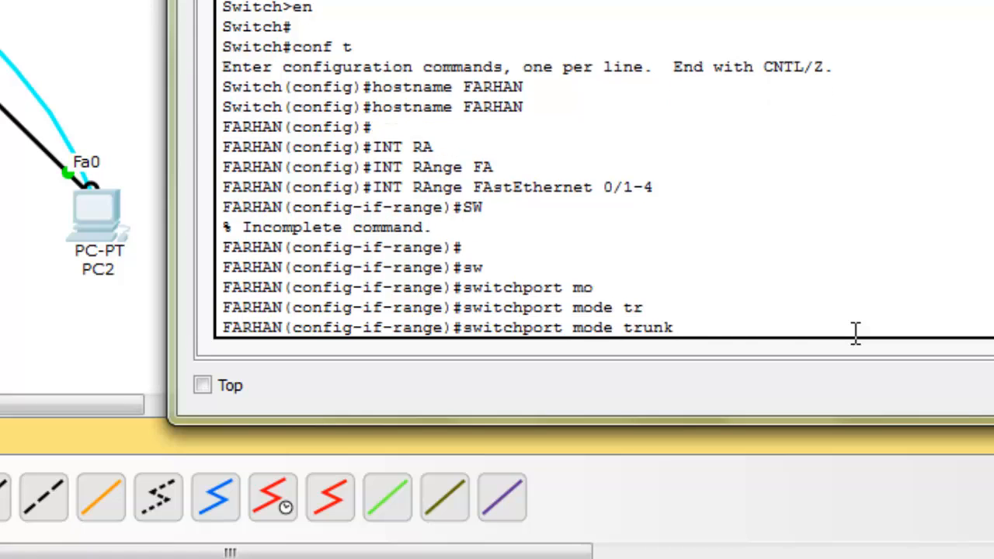
key(Return)
key(Return)
- Exit Switch2's interface range configuration back to global configuration mode
text(ex)
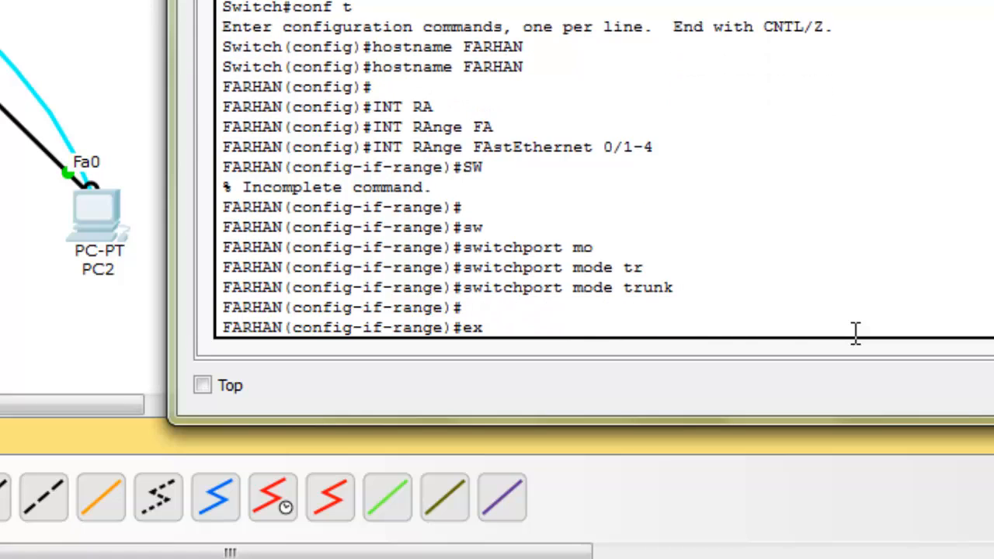
text(it)
key(Return)
key(Return)
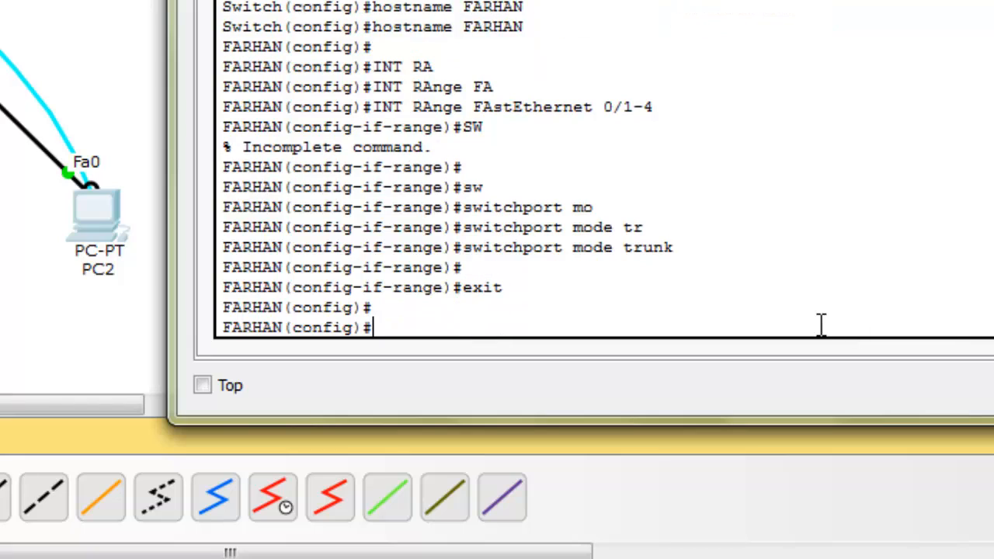
- Select Switch2's interface range fa0/1-4 for configuration again
triple_click(819, 325)
click(804, 319)
key(Return)
key(Return)
text(injt)
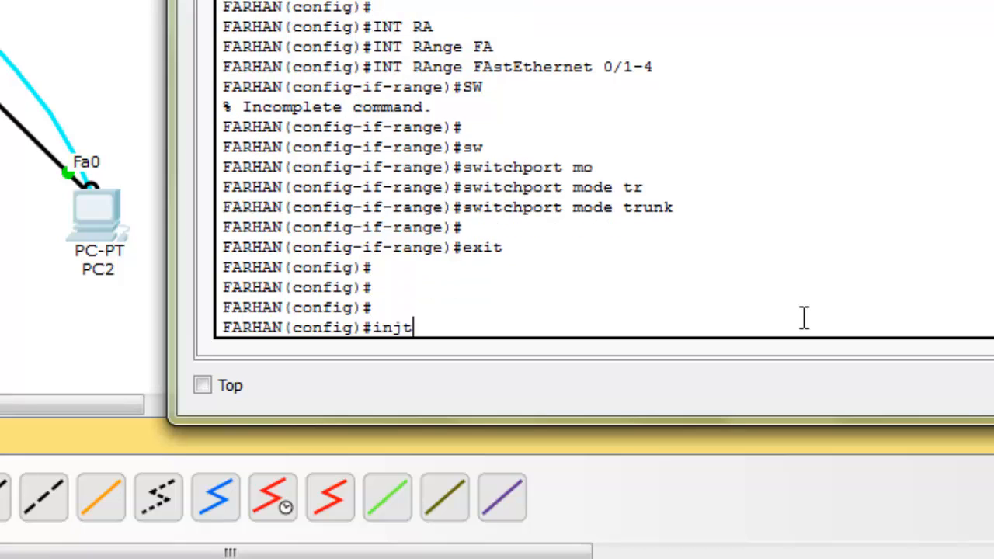
key(BackSpace)
key(BackSpace)
text(t ra)
key(Tab)
text(fa)
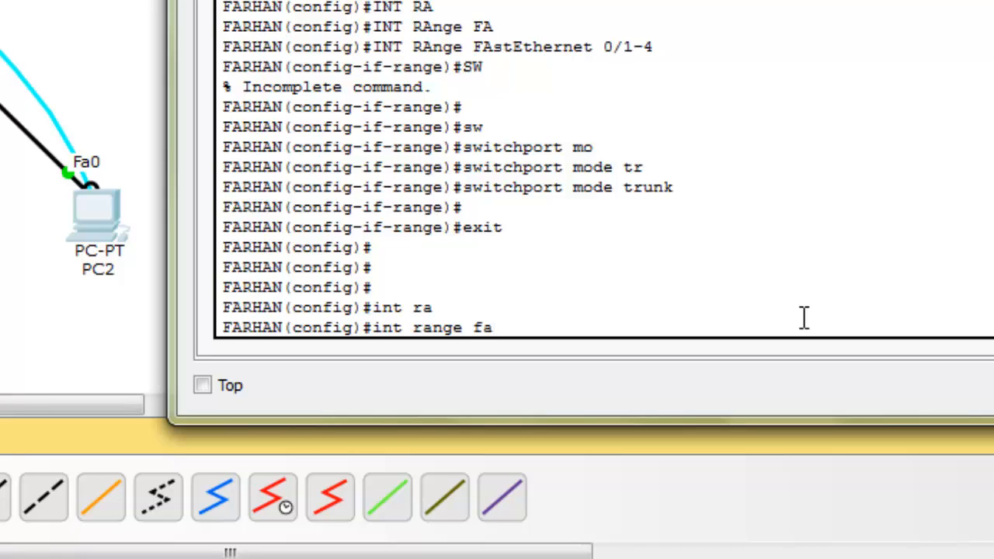
text(0/1-4)
key(Return)
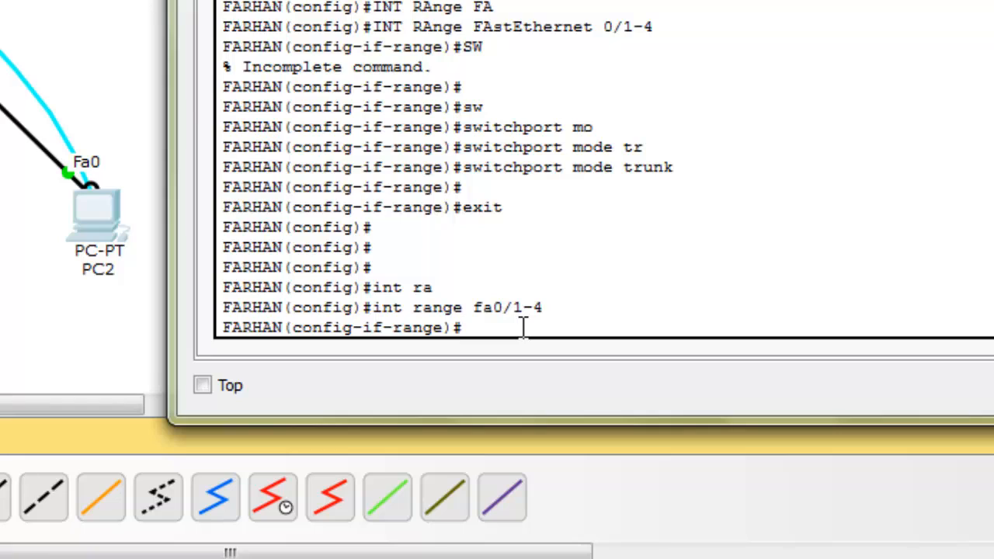
- Write the command channel-group 1 mode active for Switch2's selected interface range without running it
text(channel)
key(Tab)
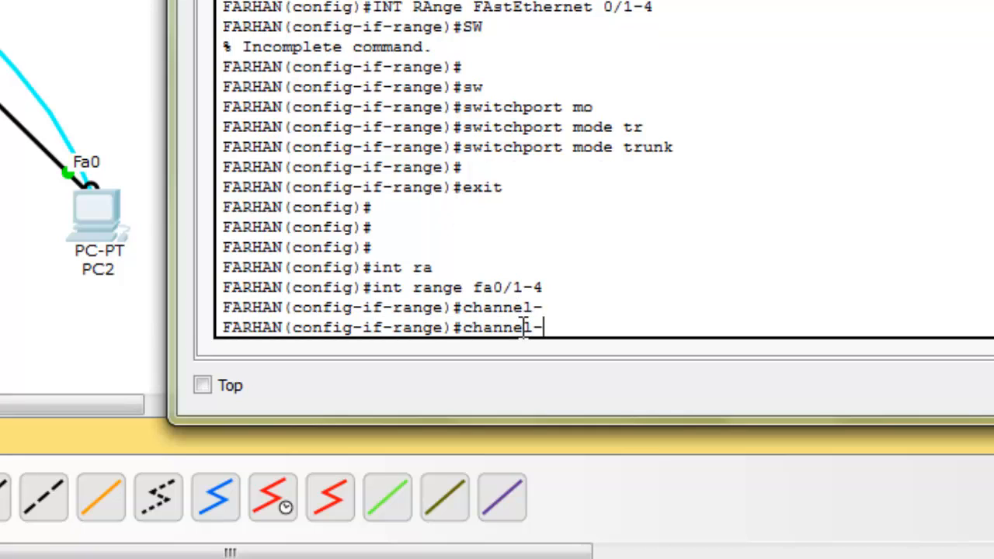
text(gr)
key(Tab)
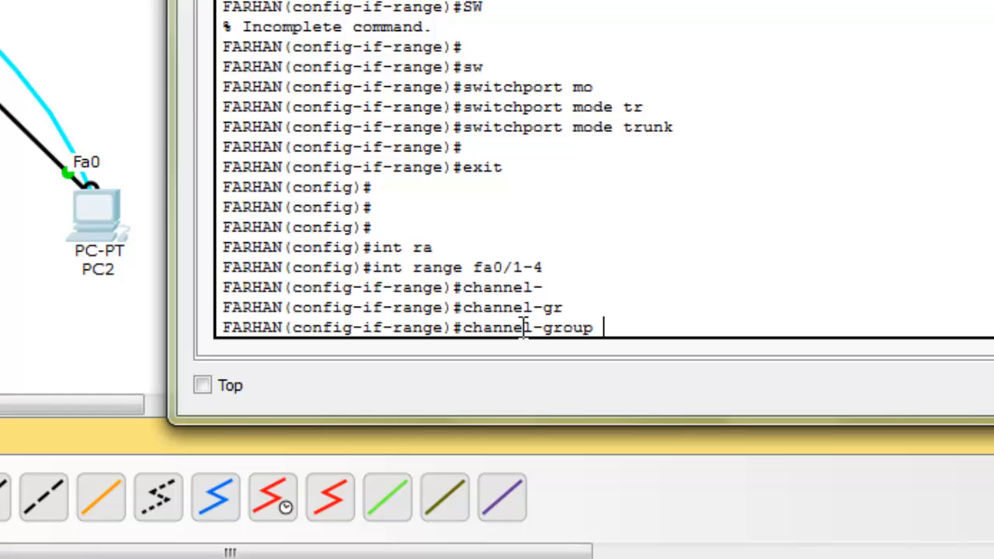
text(1 mo)
key(Tab)
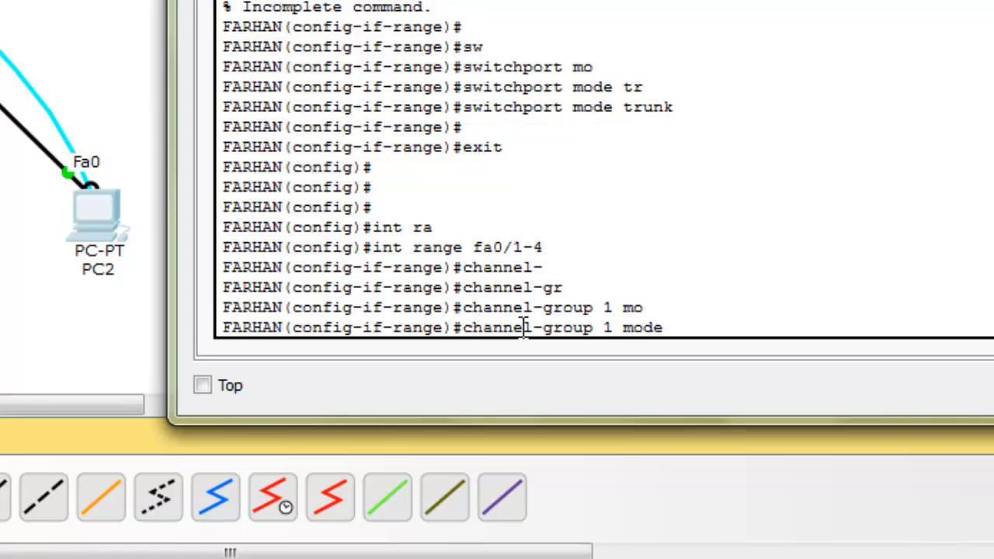
text(act)
key(Tab)
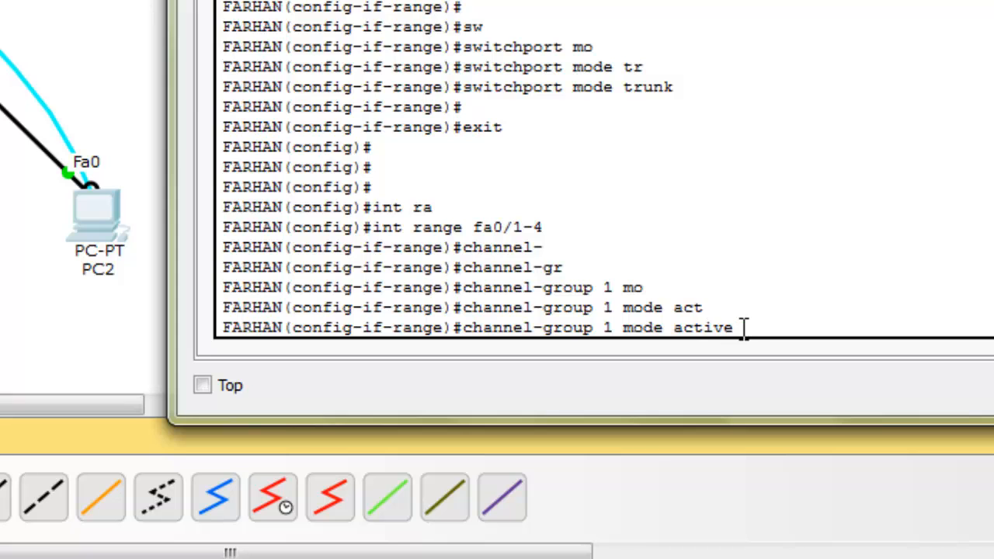
- Review the interface range, trunk mode and channel-group commands entered in Switch2's terminal
drag(738, 326, 672, 344)
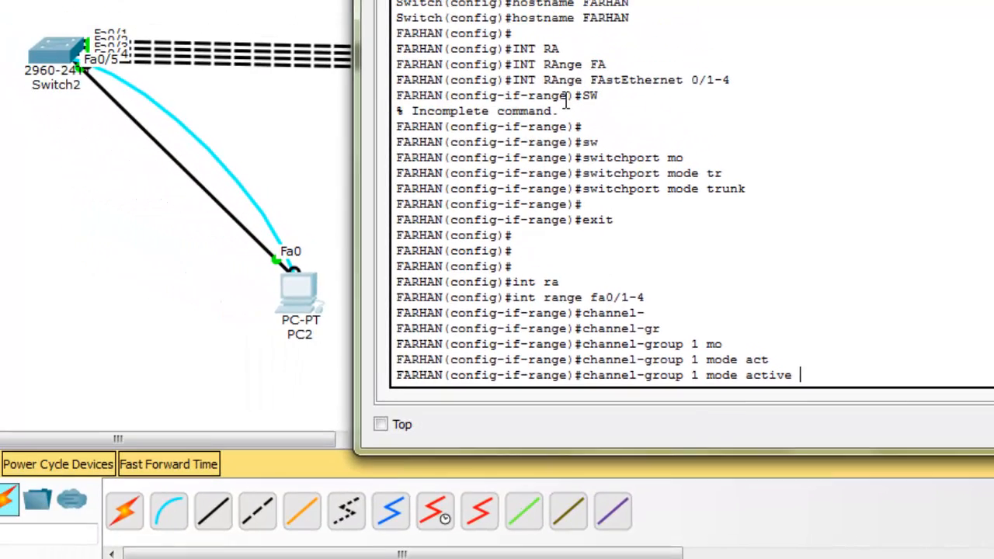
drag(514, 80, 734, 90)
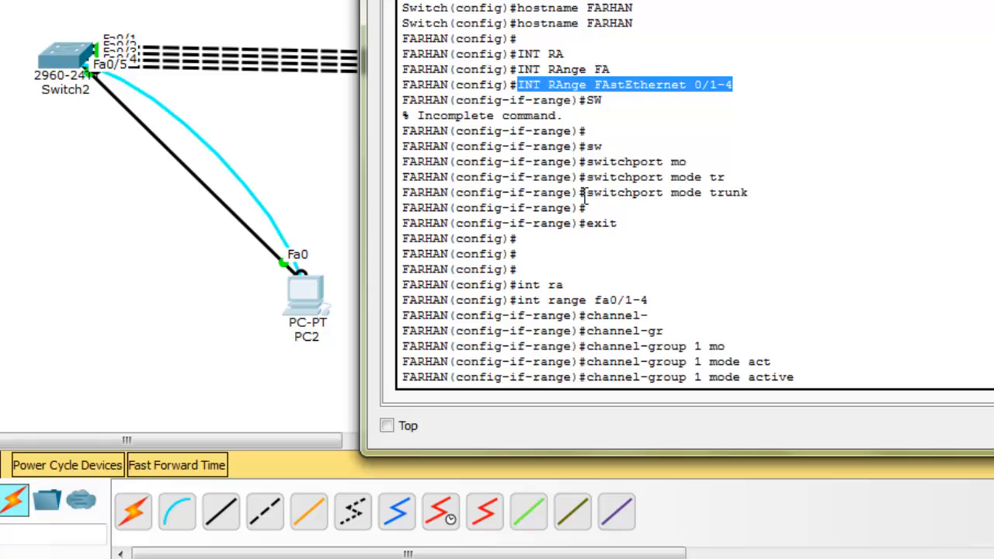
drag(587, 192, 617, 194)
drag(675, 203, 752, 194)
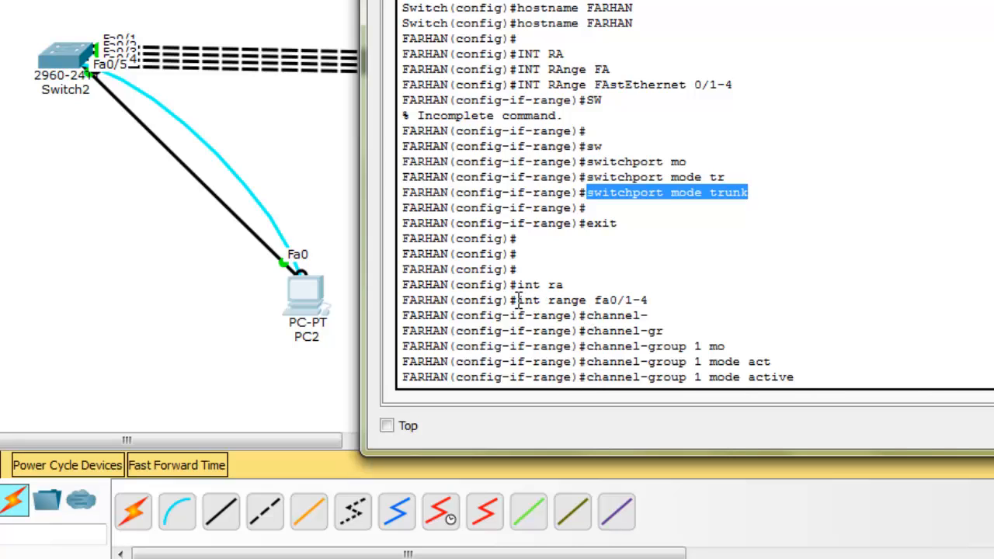
drag(517, 300, 656, 303)
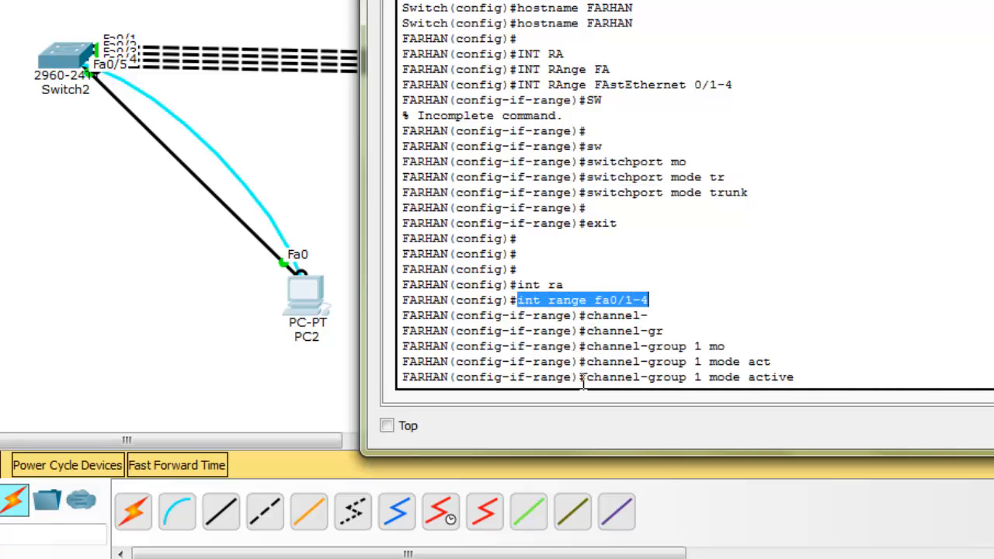
drag(583, 378, 800, 379)
click(800, 378)
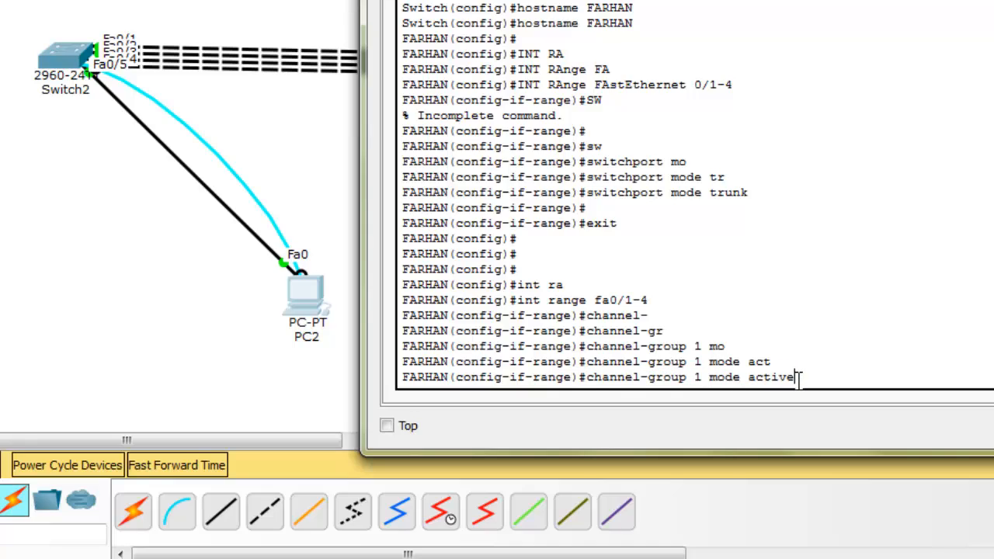
- Run the prepared channel-group command on Switch2 and exit to global configuration mode
key(Return)
key(Return)
key(Return)
key(Return)
key(Return)
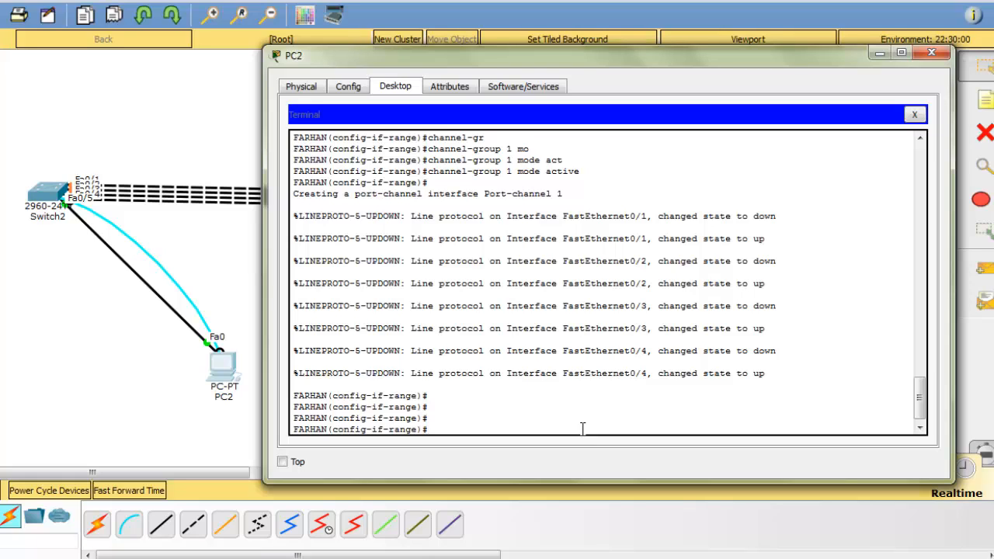
text(exit)
key(Return)
key(Return)
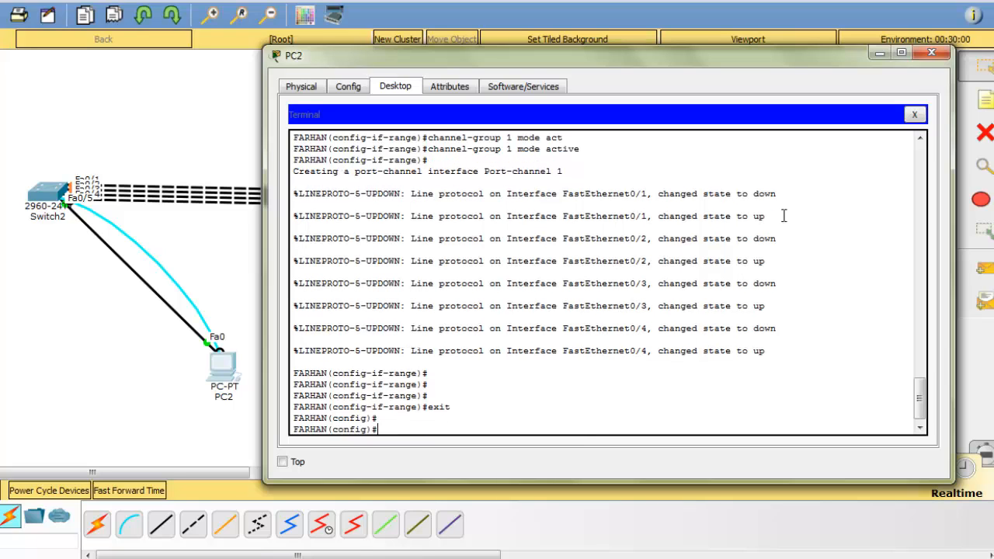
- Close PC2's terminal and window, and delete both cables between PC2 and Switch2
click(914, 114)
click(932, 52)
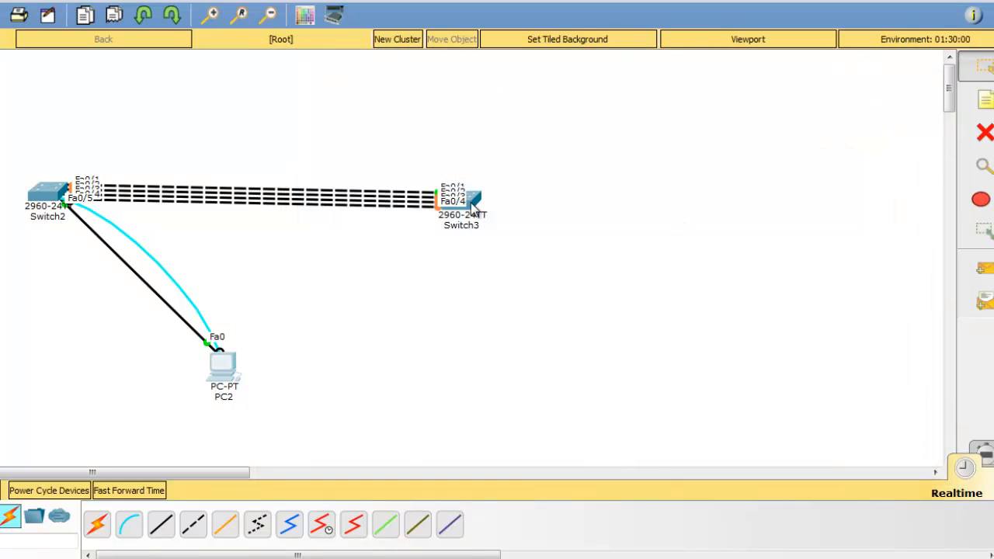
click(984, 132)
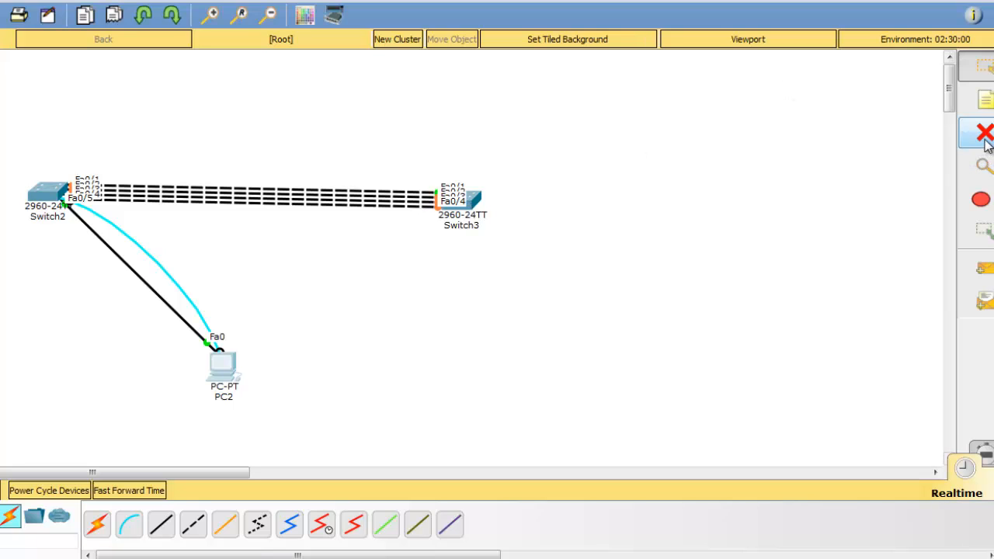
click(460, 200)
click(452, 301)
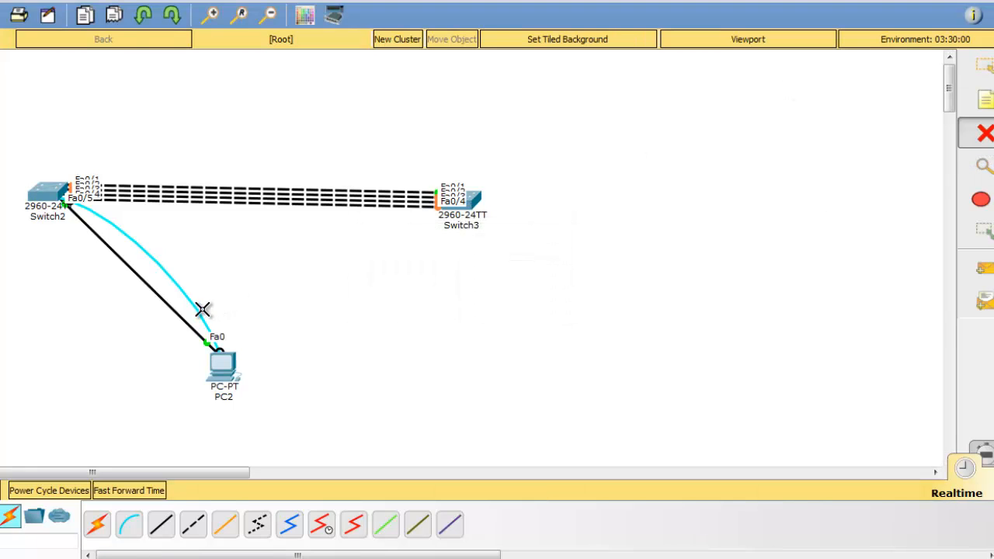
click(199, 314)
click(189, 324)
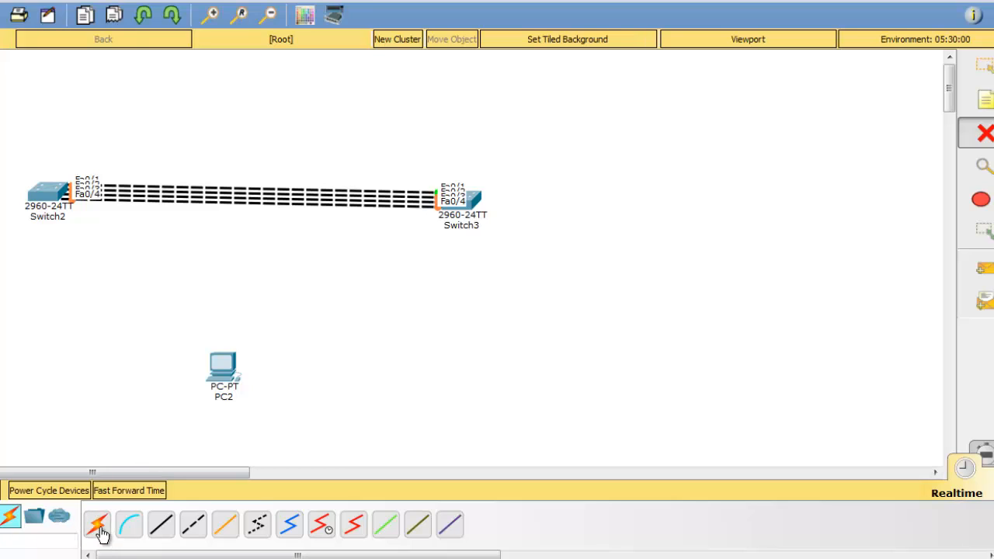
- Connect PC2 to Switch3 with an automatically chosen cable and close Switch3's device window
click(97, 526)
click(223, 369)
click(461, 199)
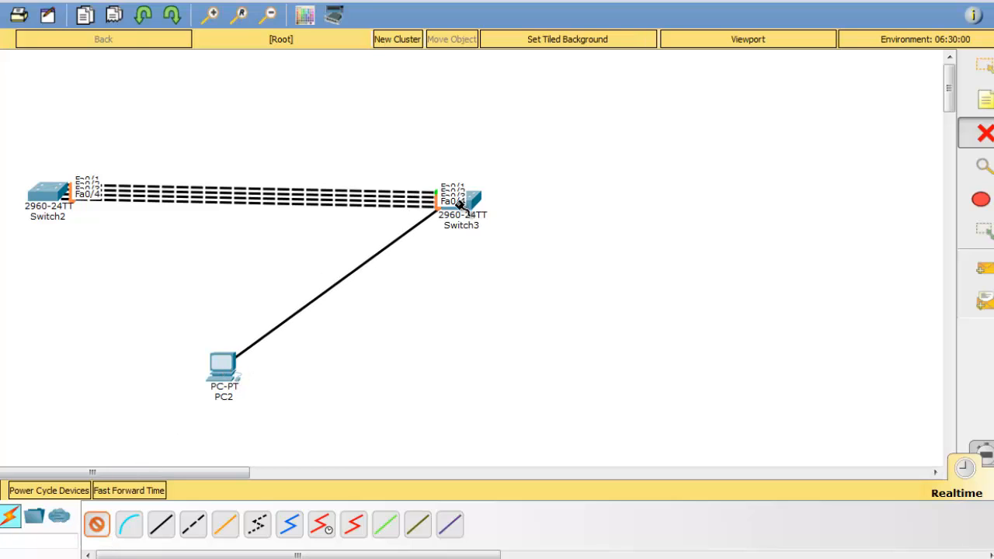
click(462, 208)
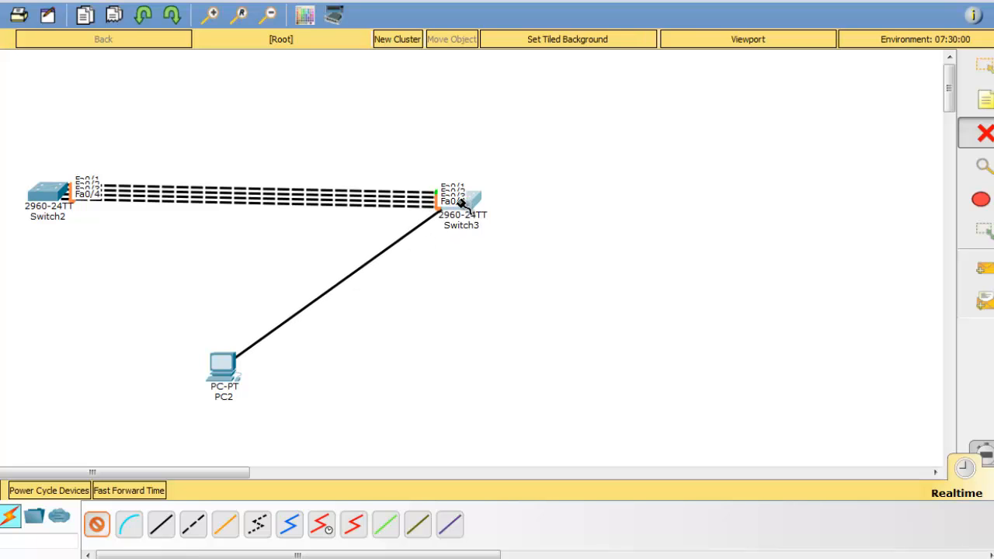
click(466, 211)
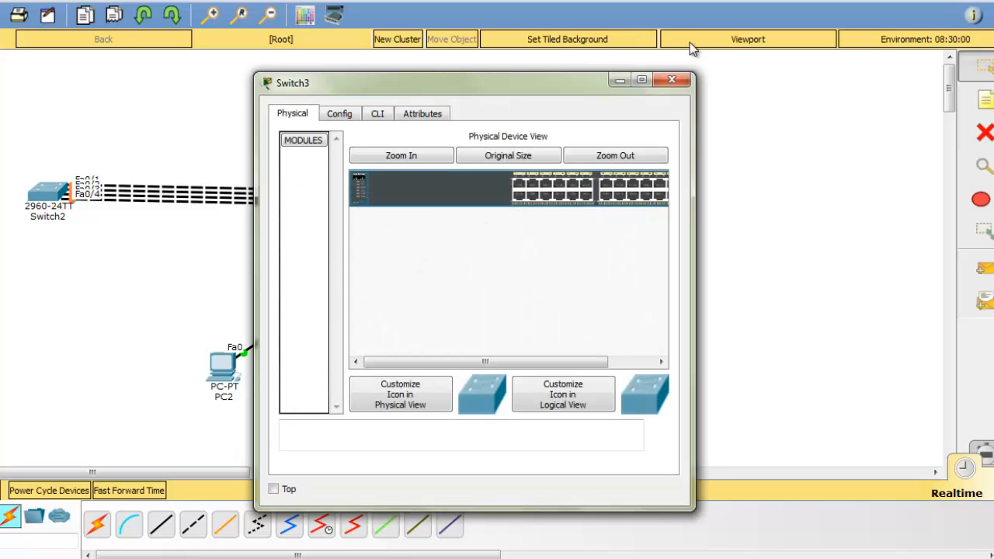
click(671, 84)
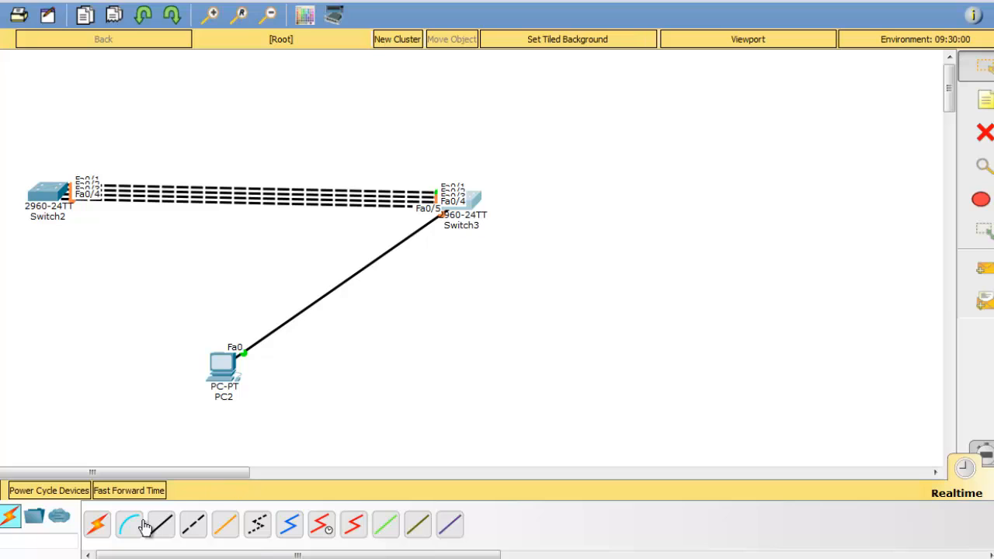
- Connect PC2's RS 232 port to Switch3's console port with a console cable
click(129, 524)
click(225, 363)
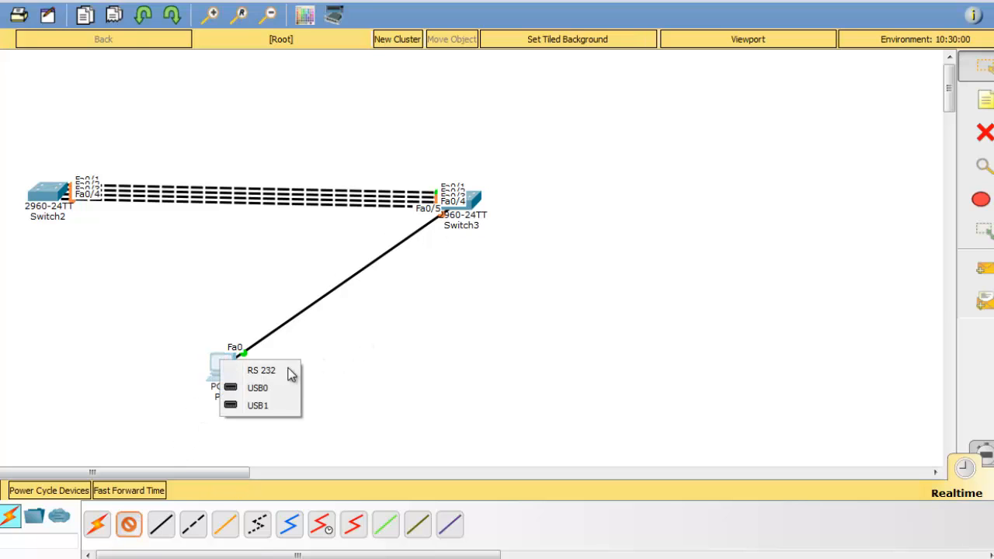
click(264, 368)
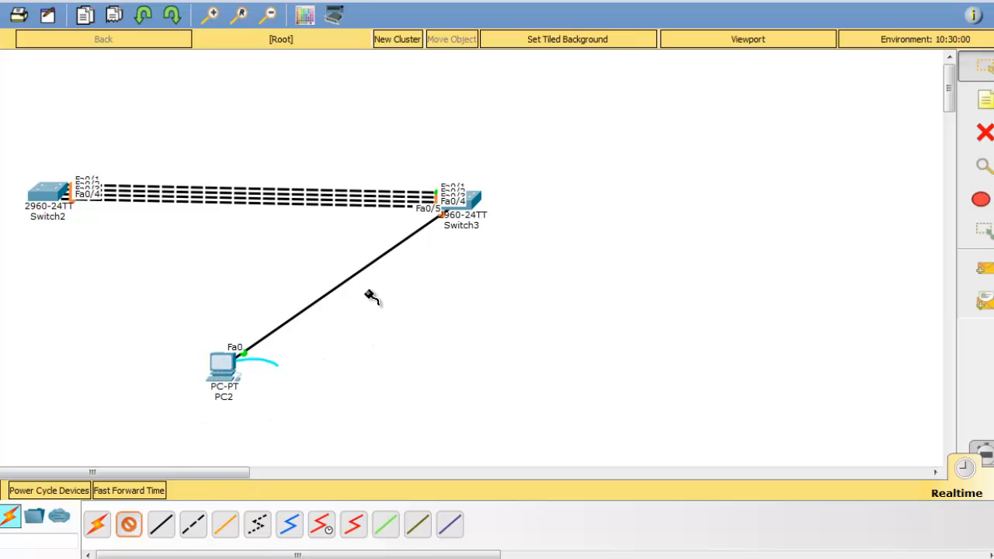
click(466, 201)
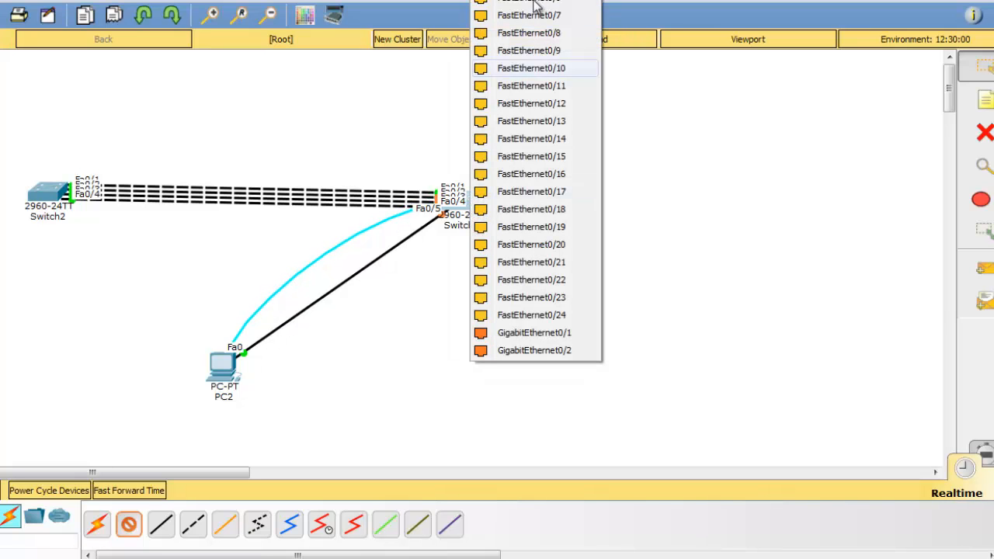
click(537, 6)
- Narrow PC2's window, move it off the switch, and open its terminal with the default connection settings
click(233, 369)
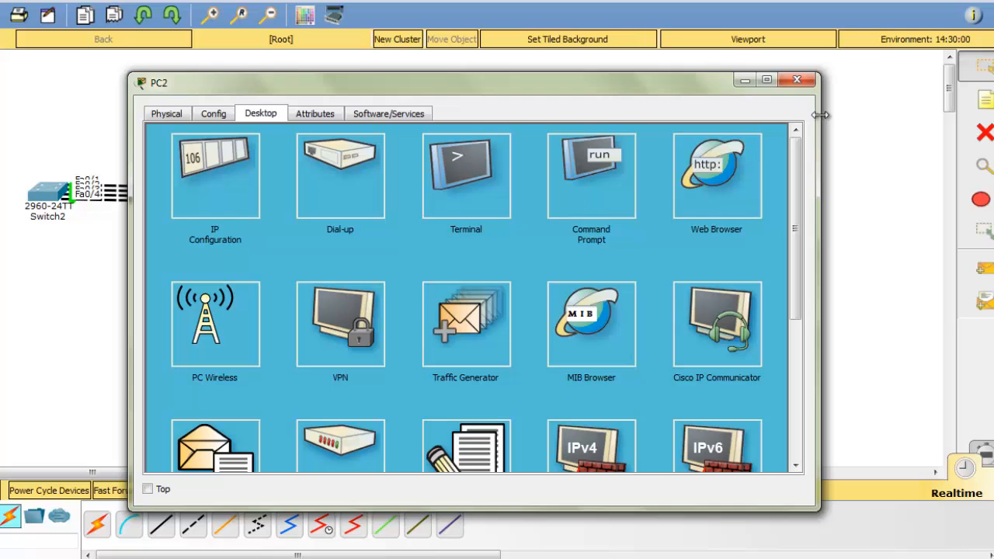
drag(816, 112, 614, 118)
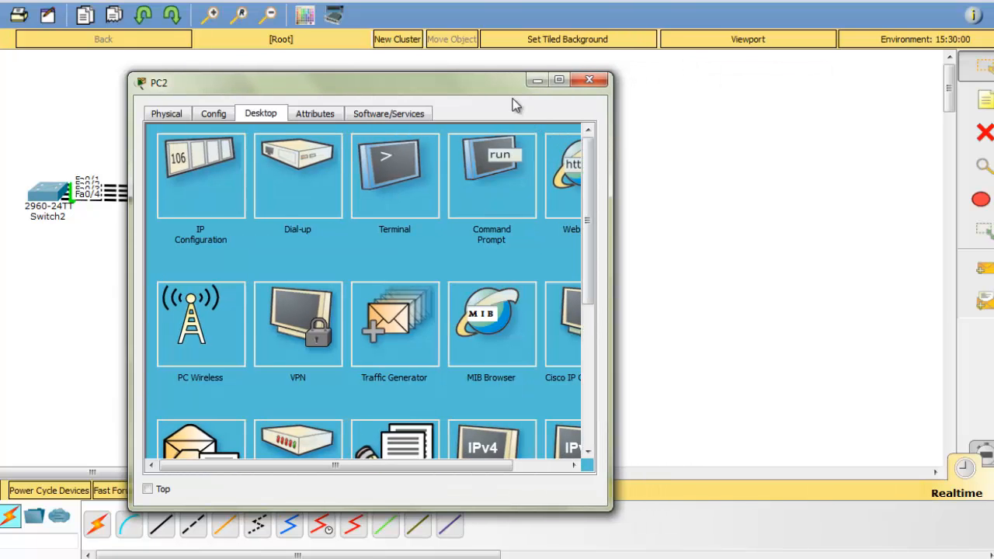
drag(490, 84, 296, 49)
click(187, 156)
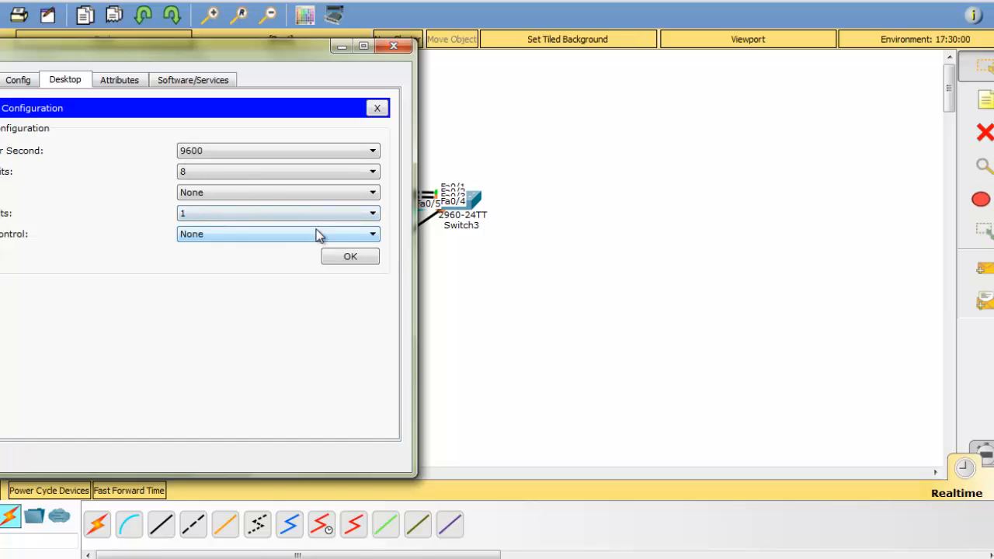
click(333, 257)
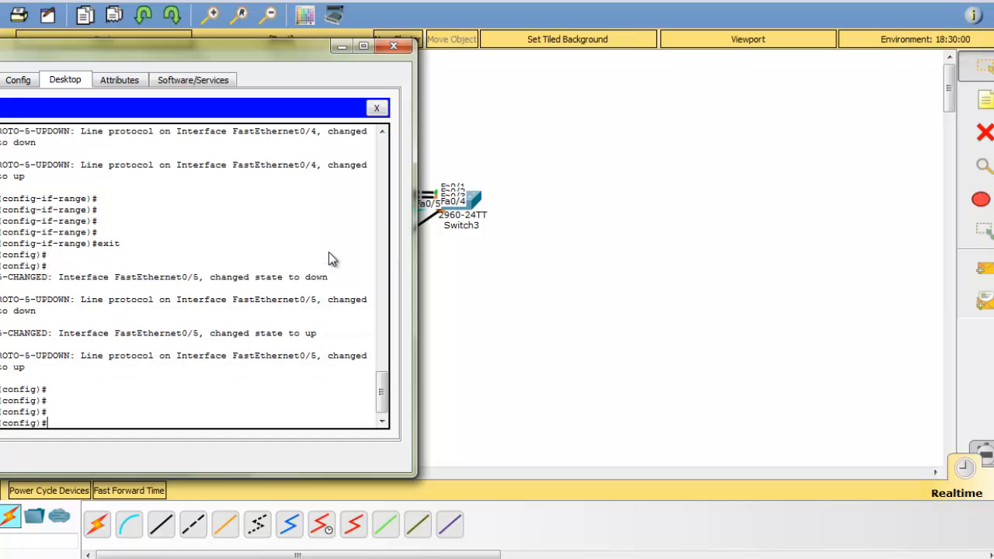
- Select Switch3's interface range fa0/1-4 for configuration
text(int ra)
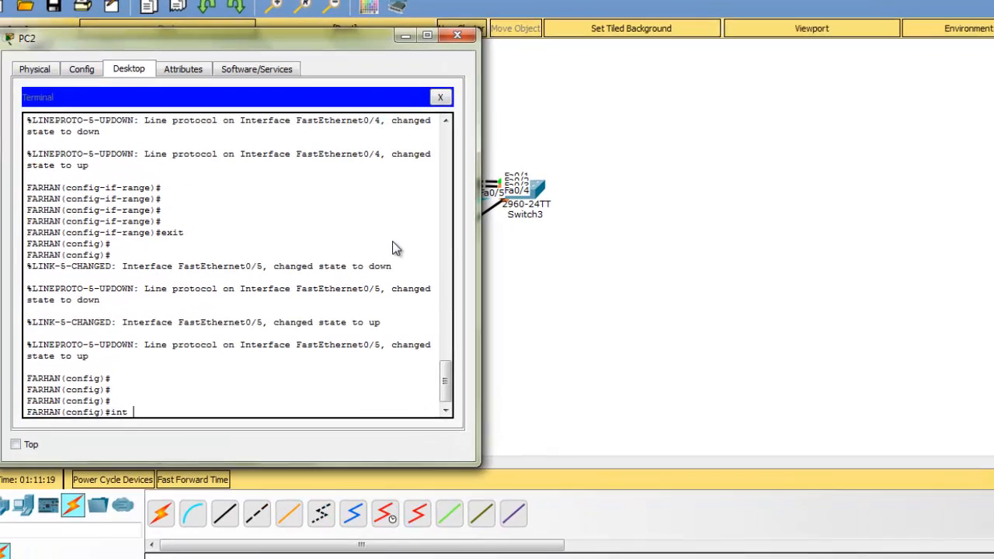
key(Tab)
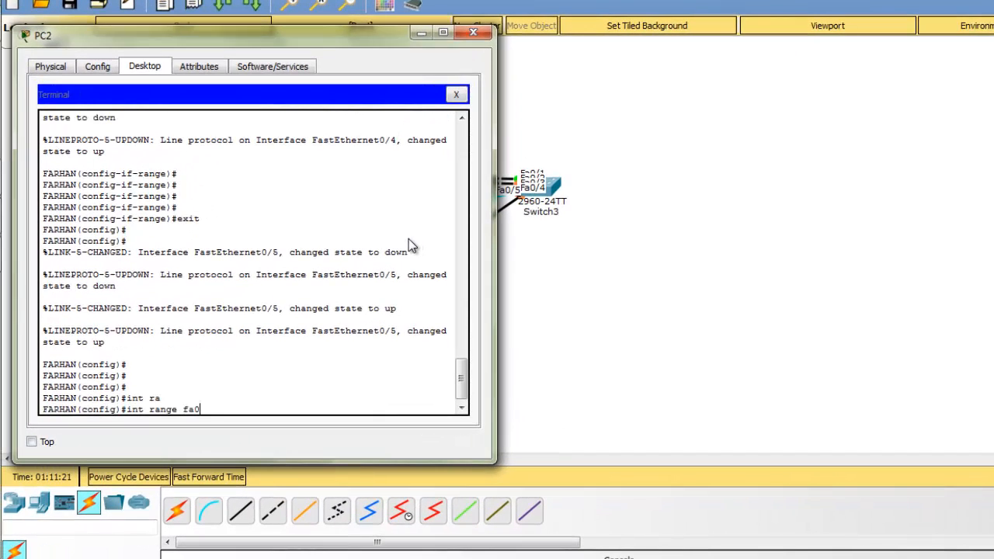
text(fa0/1-4)
key(Return)
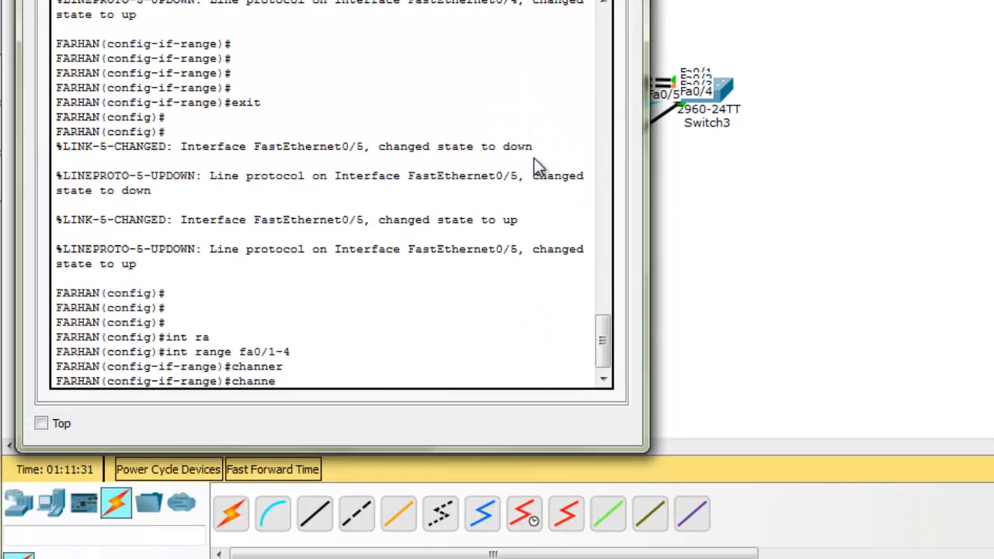
- Assign Switch3's selected interface range to channel group 1 in passive mode
text(r)
key(Tab)
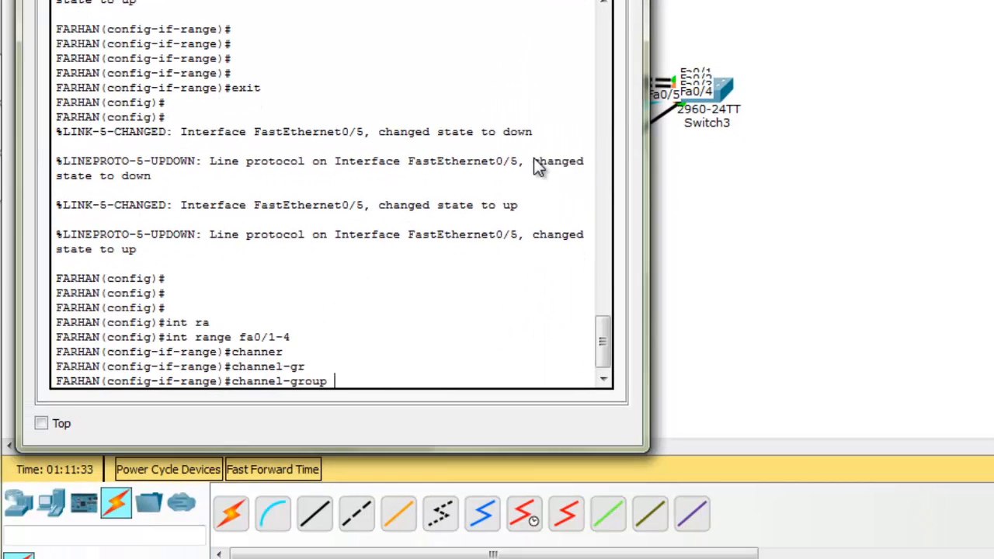
text(1 mode pas)
key(Tab)
key(Return)
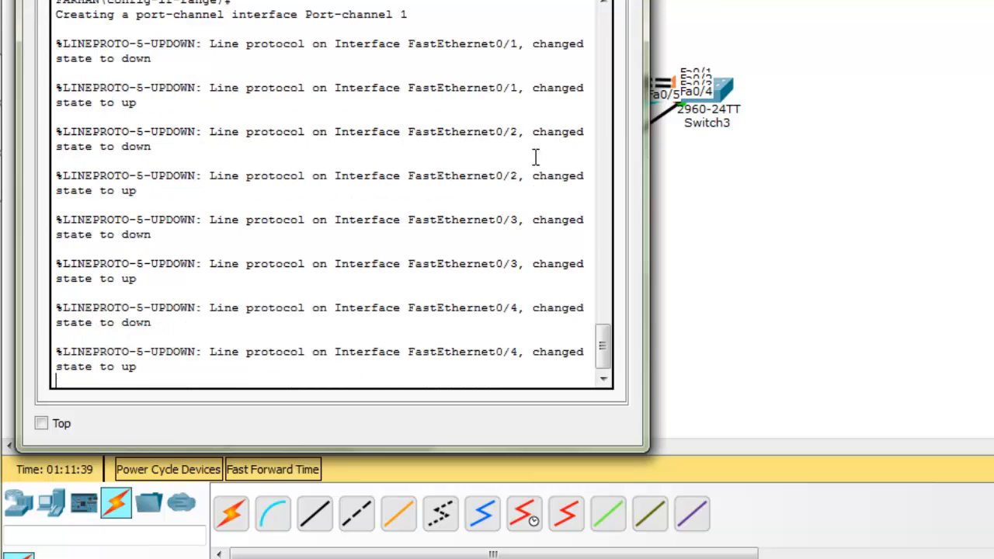
key(Return)
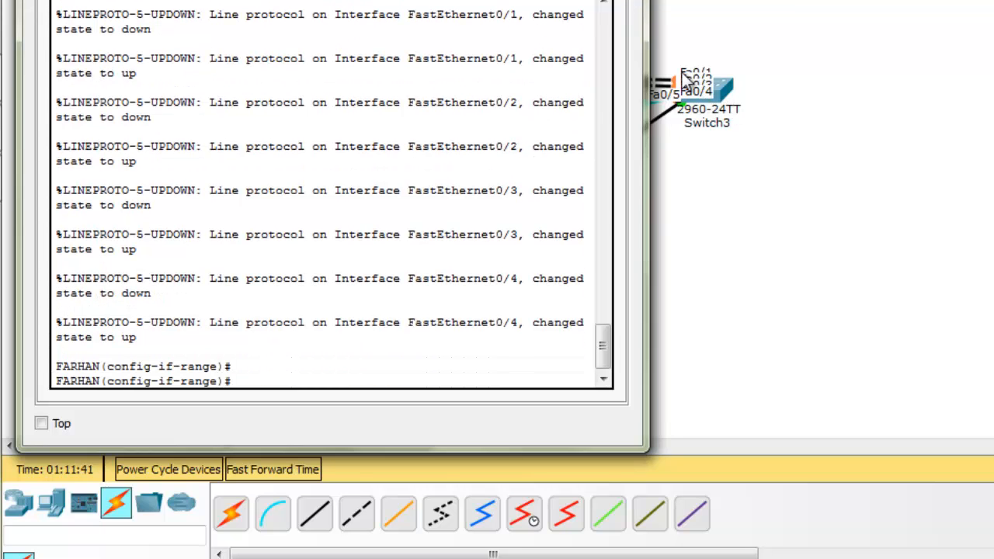
- Review the interface range and channel-group commands already entered in Switch3's terminal session
scroll(604, 322, up, 4)
scroll(604, 322, up, 3)
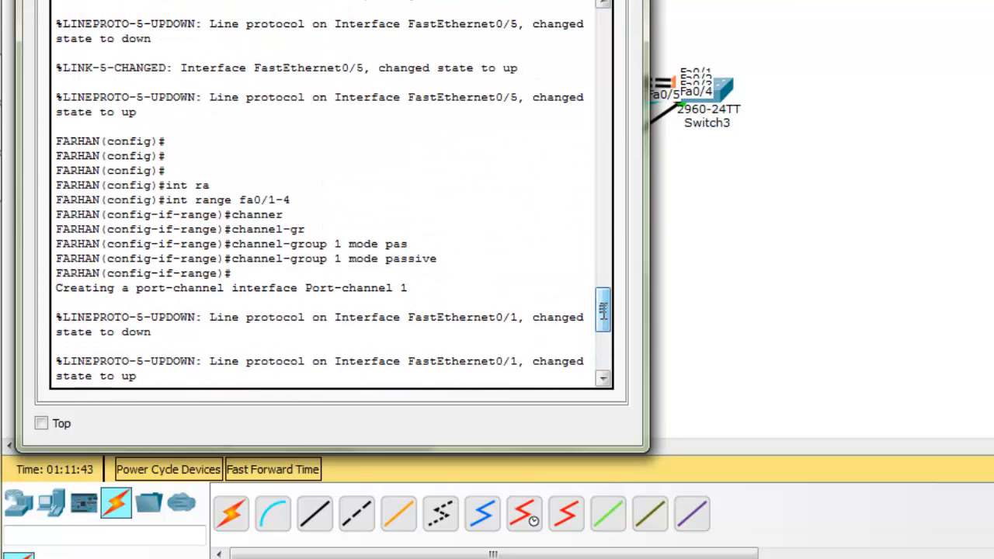
drag(292, 199, 165, 201)
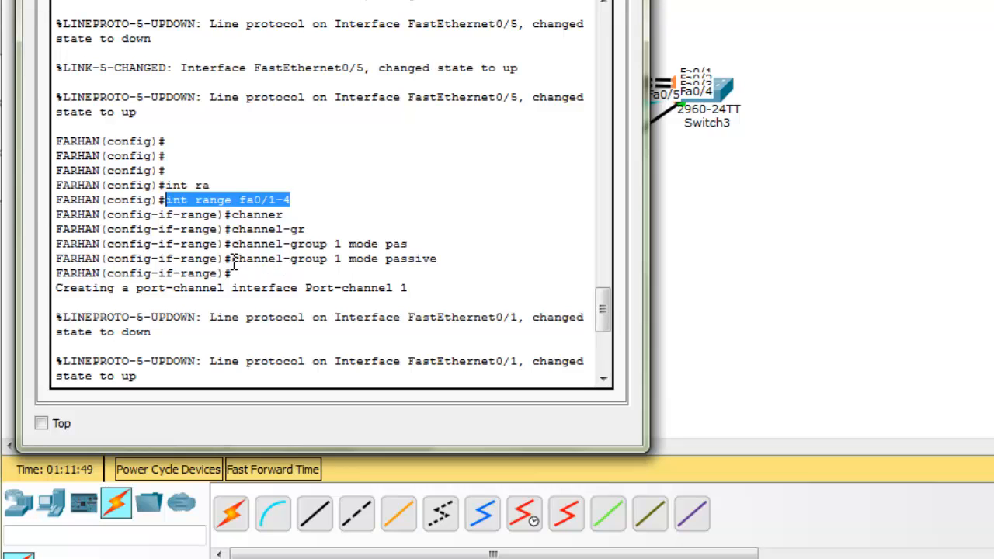
drag(233, 264, 440, 259)
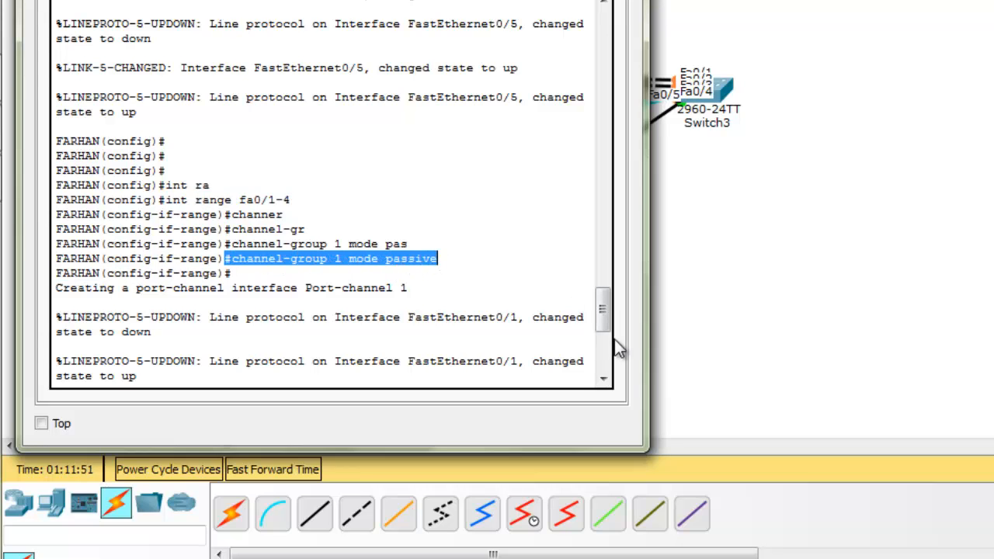
key(Return)
key(Return)
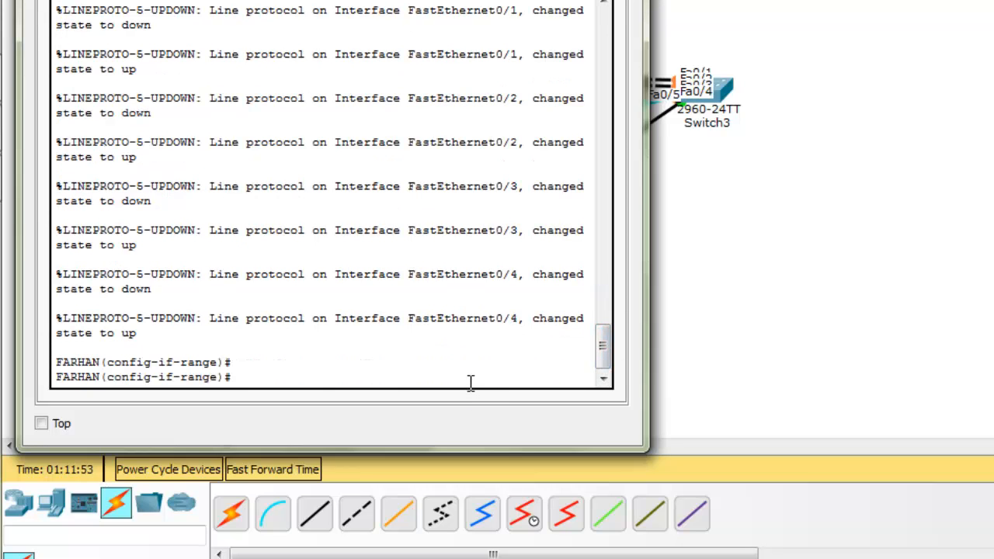
key(Return)
key(Return)
key(Return)
- Exit Switch3's interface range configuration and close PC2's terminal and window
text(exit)
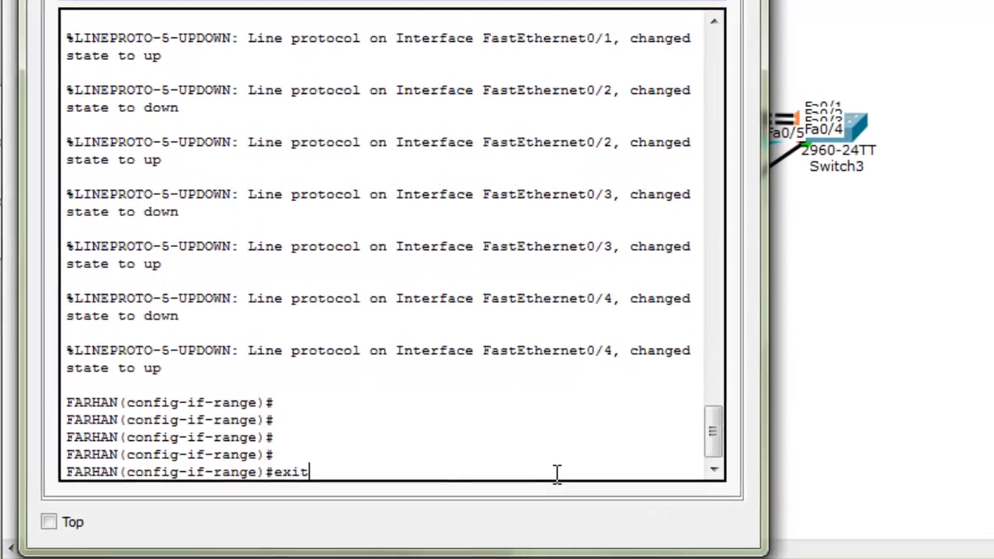
key(Return)
key(Return)
key(Return)
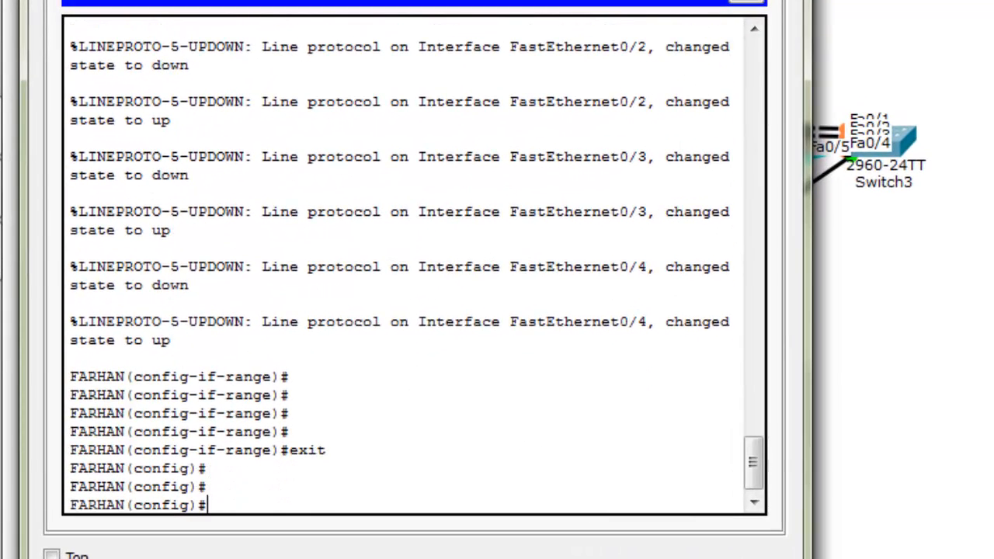
click(784, 0)
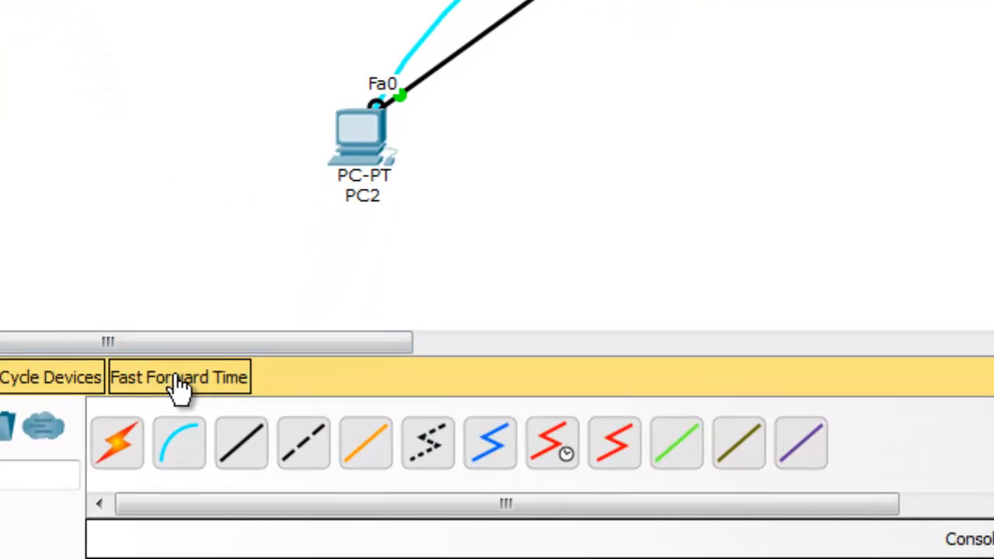
- Reopen PC2's terminal with the default connection settings and bring up Switch3's configuration prompt
click(362, 140)
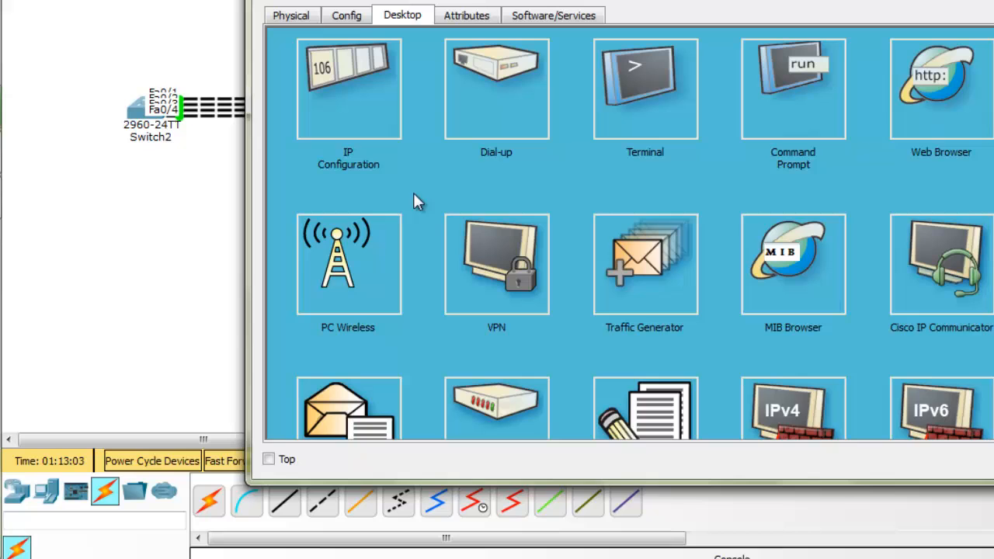
click(674, 99)
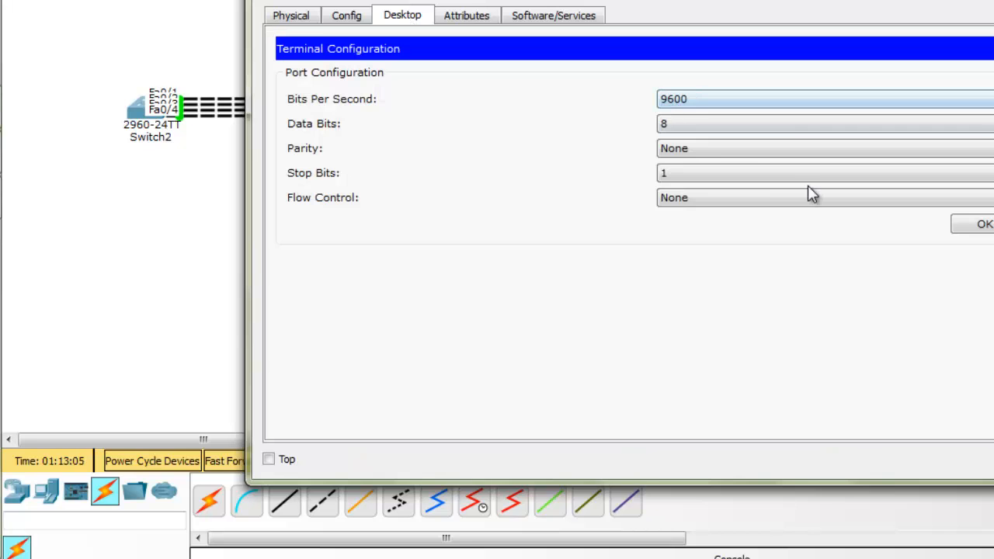
click(932, 233)
key(Return)
key(Return)
key(Return)
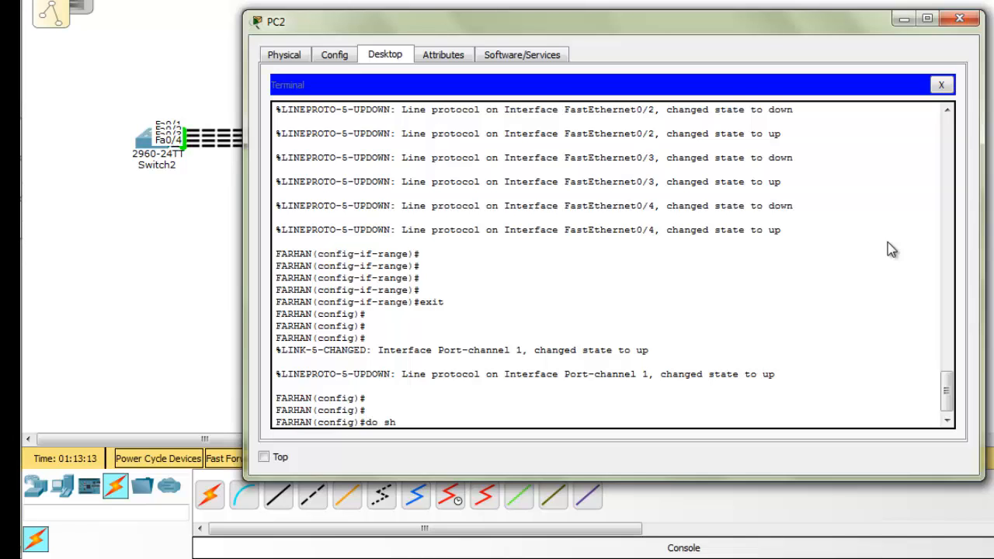
- Display Switch3's EtherChannel summary from configuration mode with do sh etherchannel summary
key(Tab)
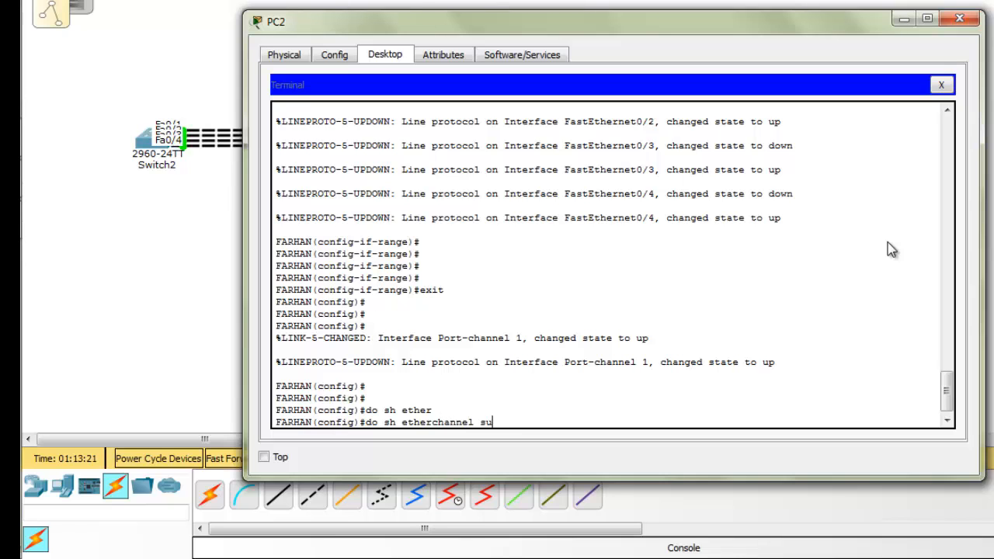
text(channel summary)
key(Return)
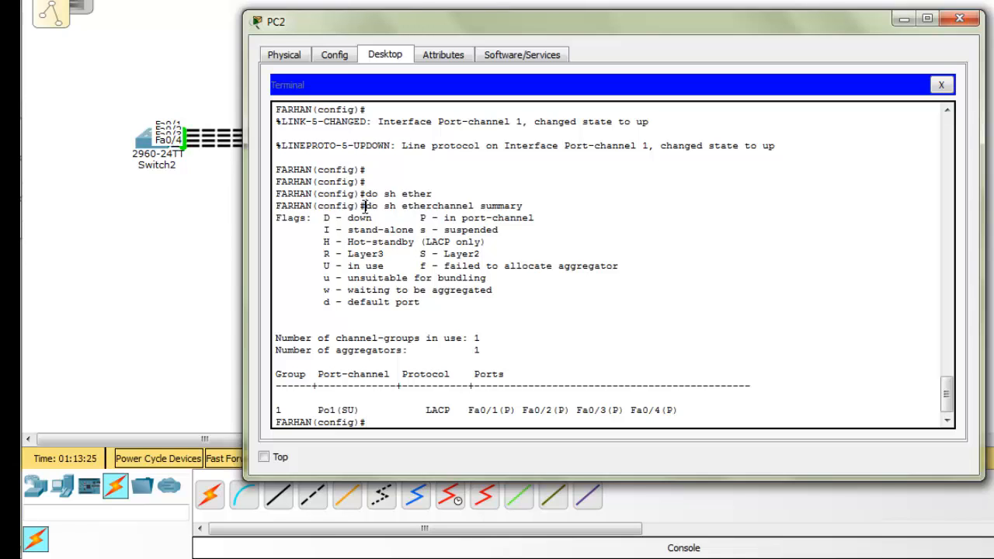
drag(364, 205, 529, 202)
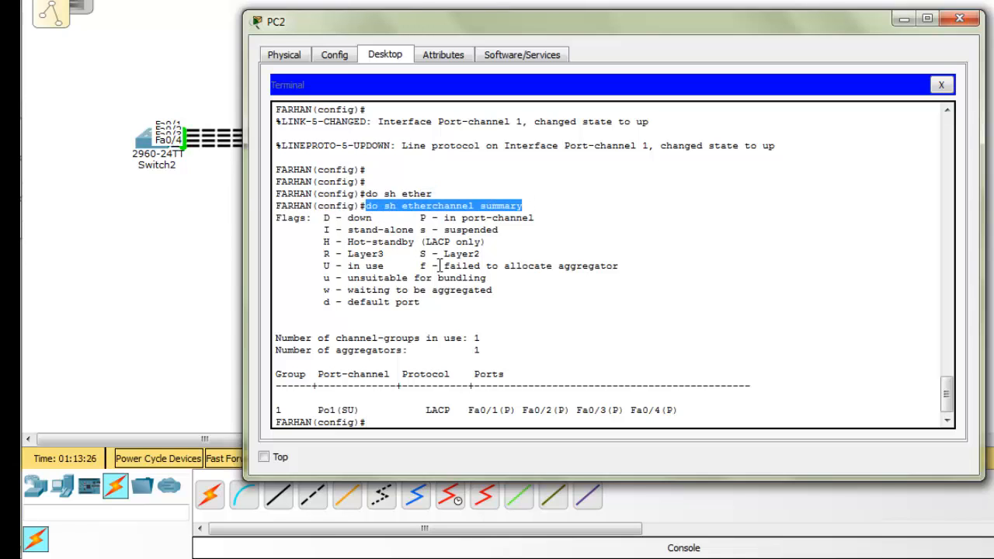
key(Return)
key(Return)
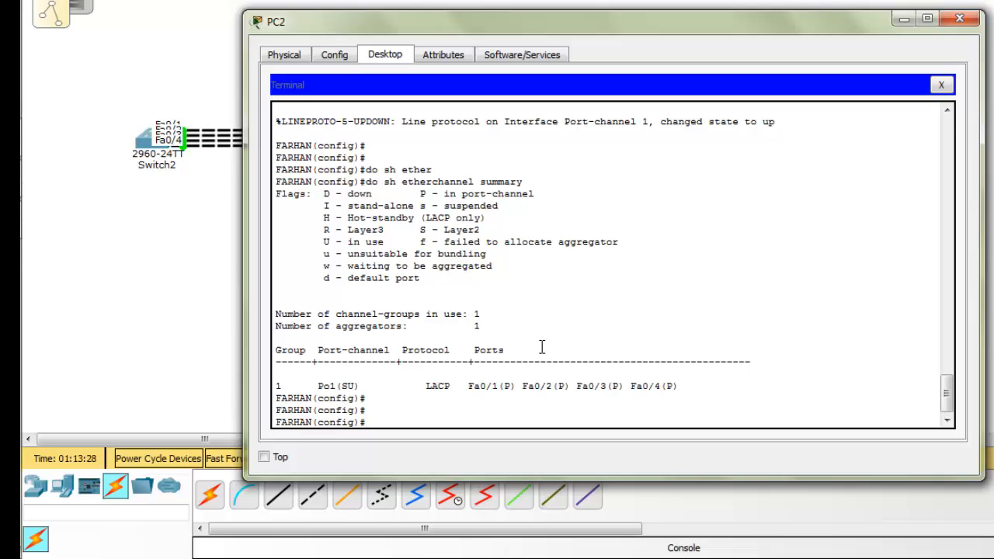
- Examine the EtherChannel summary's protocol, group, port-channel and member ports, comparing their status letters with the flag legend
drag(452, 385, 422, 389)
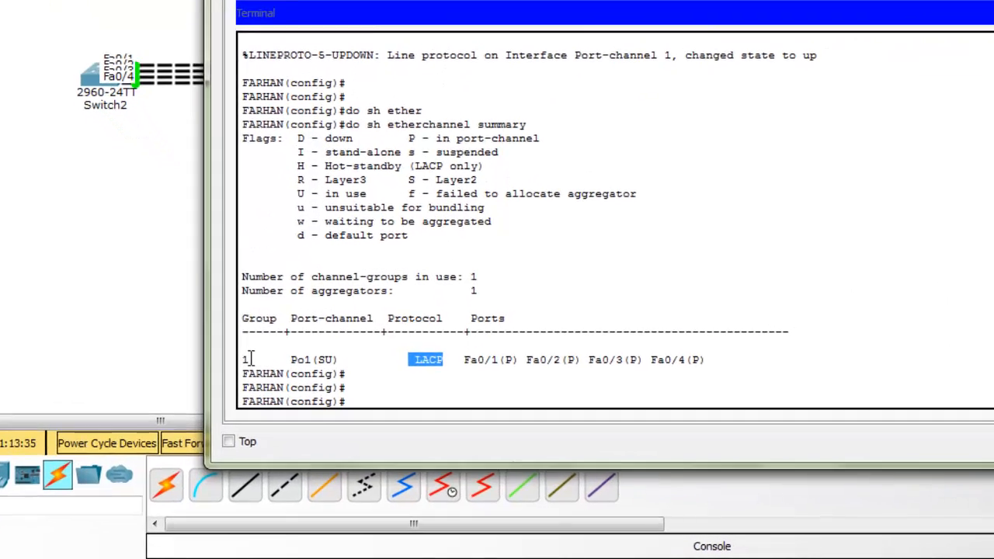
drag(287, 387, 275, 386)
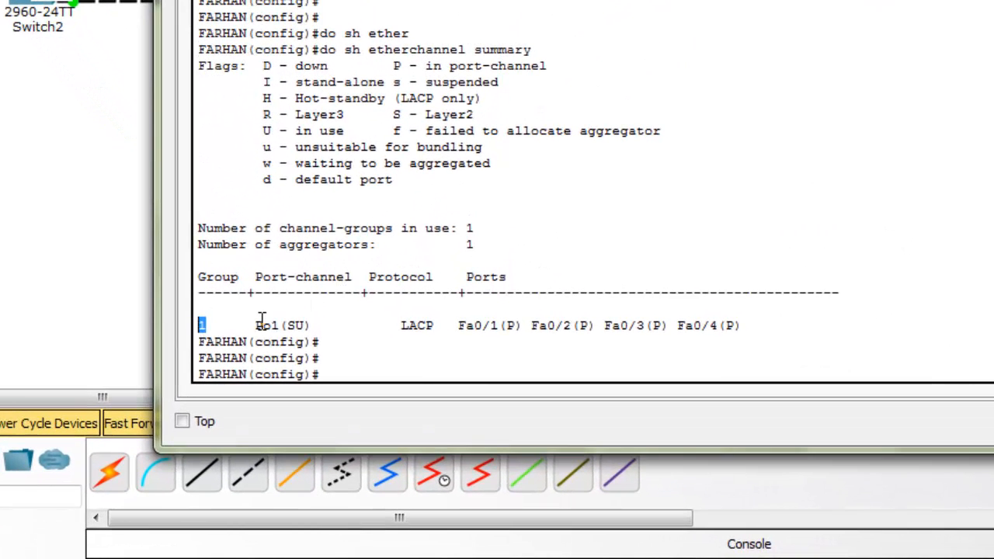
drag(257, 322, 282, 322)
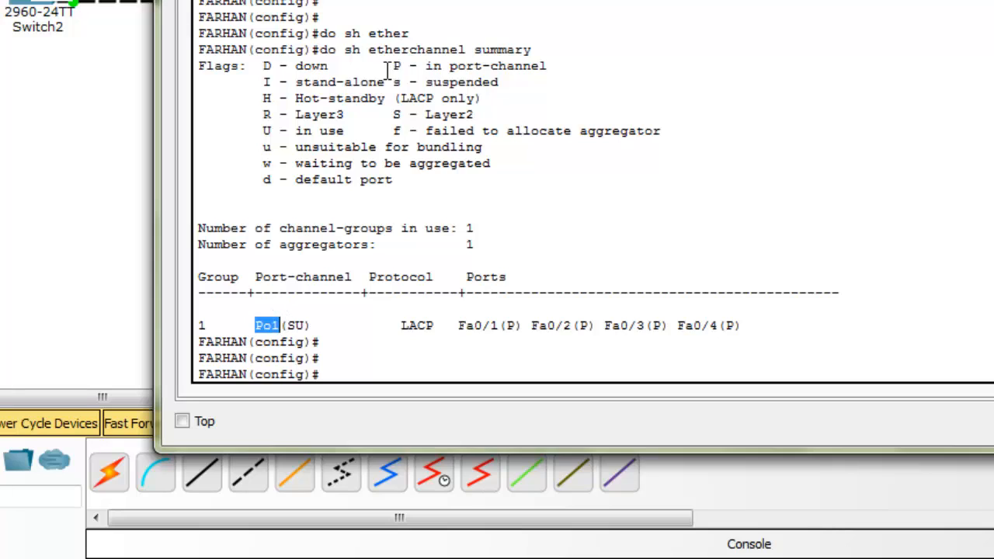
drag(394, 65, 549, 65)
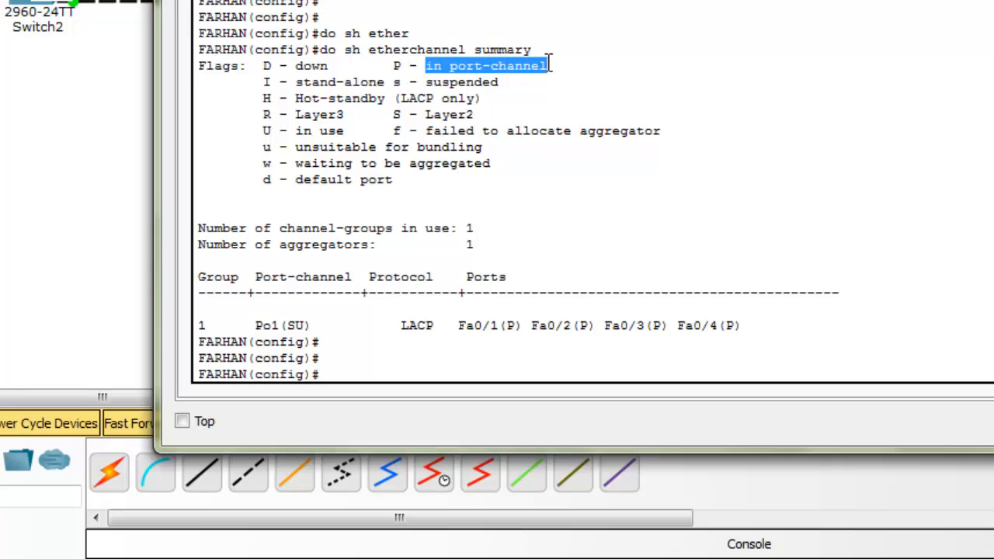
click(499, 124)
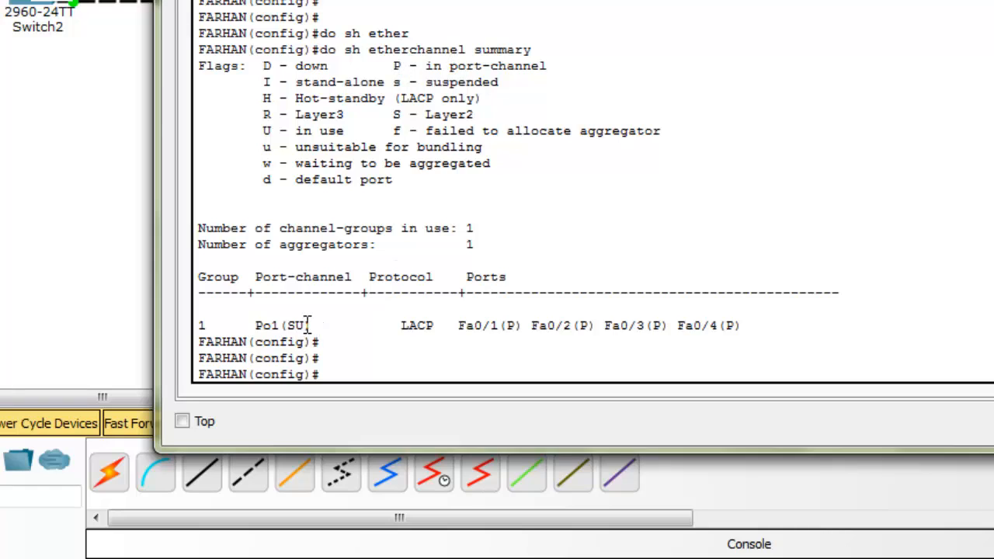
drag(306, 326, 283, 331)
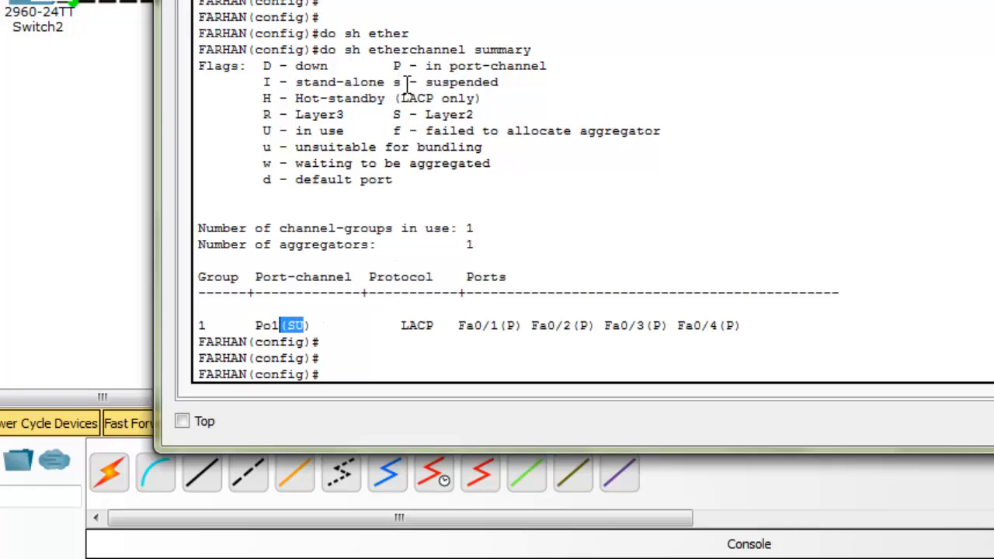
drag(424, 82, 504, 83)
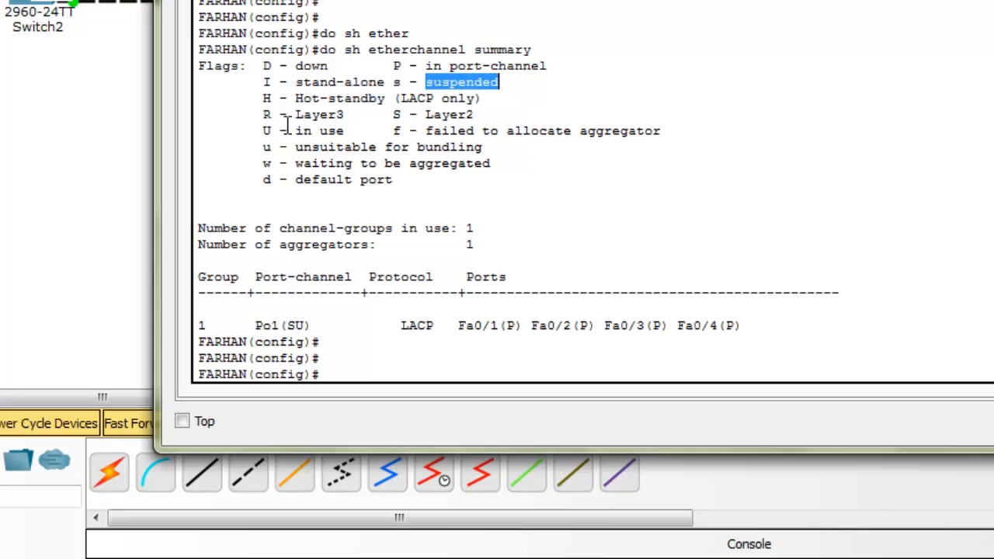
drag(295, 131, 355, 129)
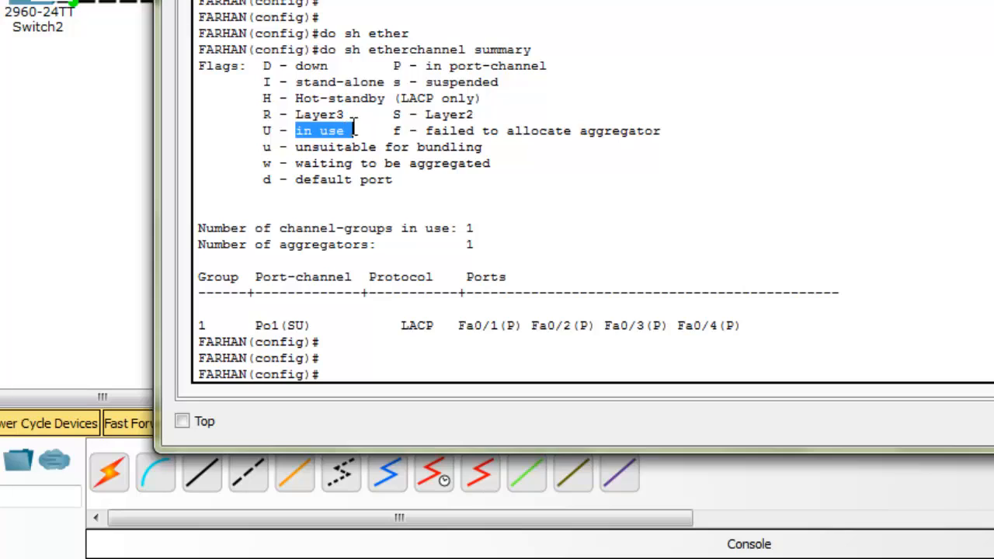
click(473, 323)
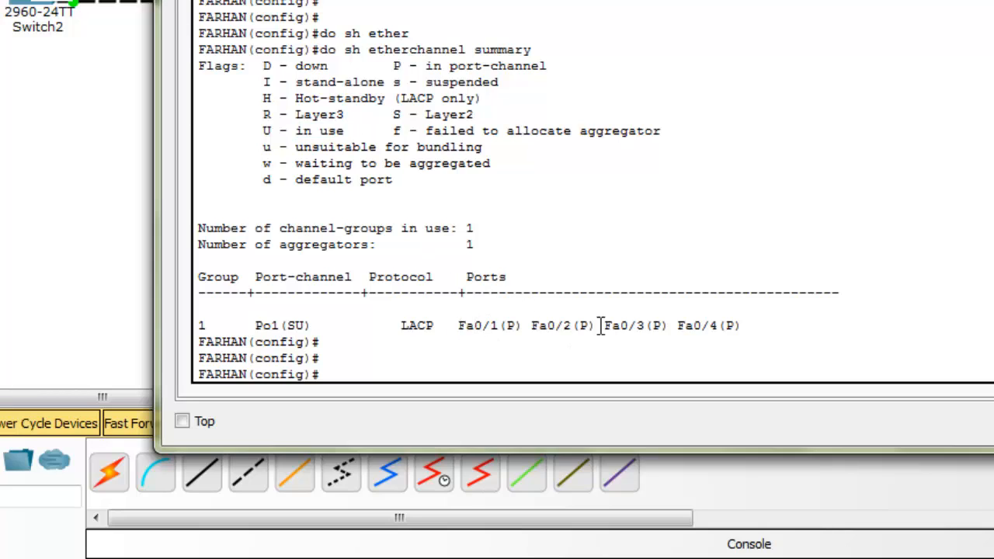
drag(459, 326, 748, 331)
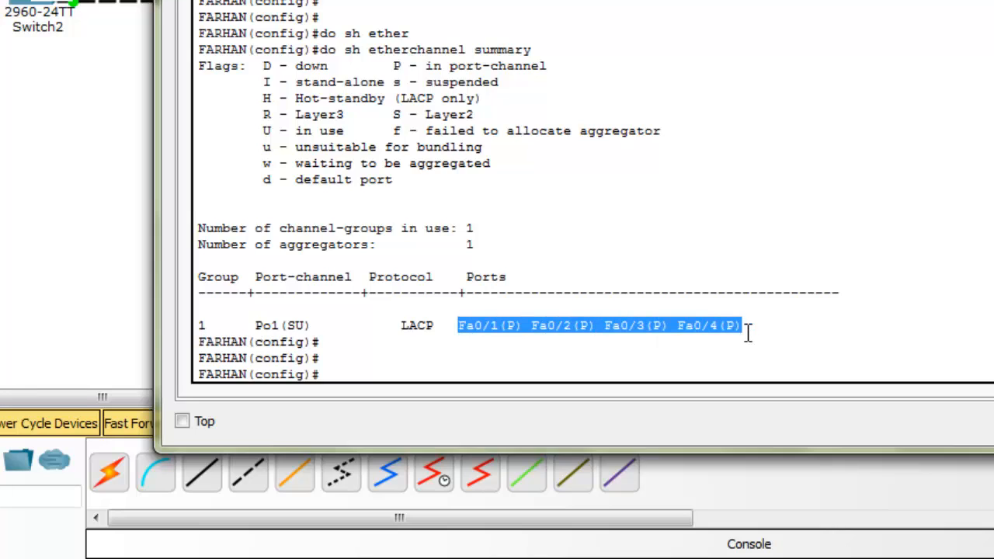
double_click(420, 326)
click(542, 281)
drag(541, 281, 672, 269)
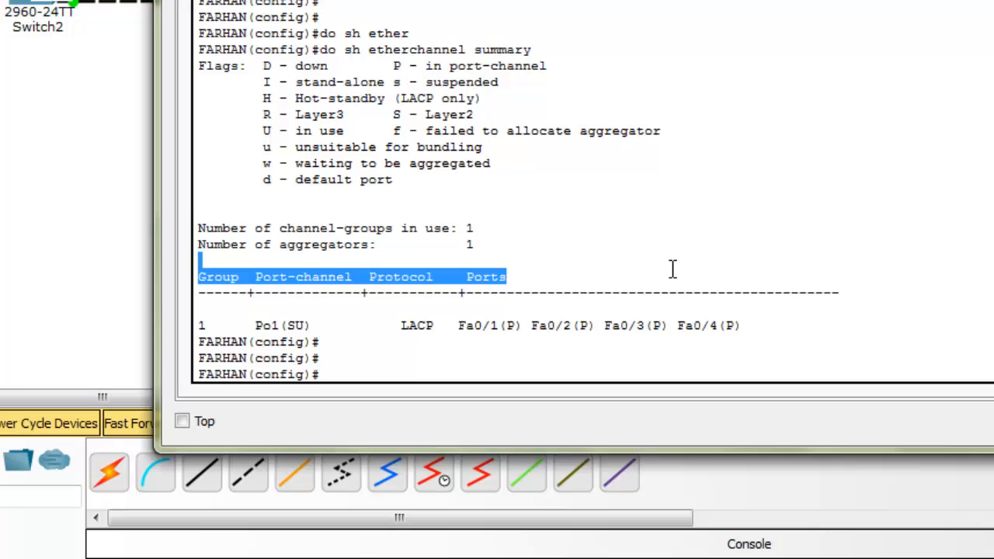
- Recheck the port-channel's status letters against the suspended, layer and usage entries in the flag legend
key(Return)
key(Return)
key(Return)
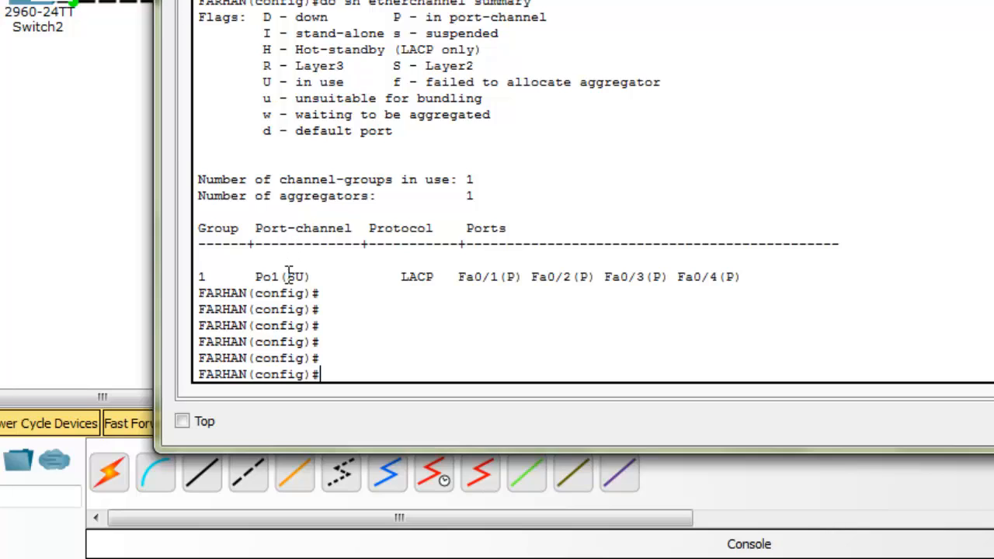
drag(283, 277, 249, 285)
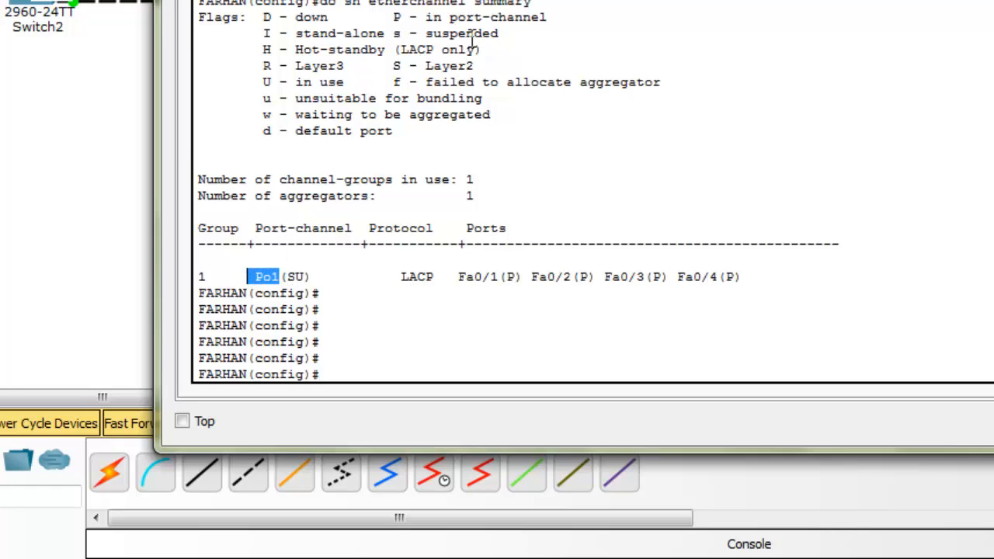
drag(393, 33, 501, 32)
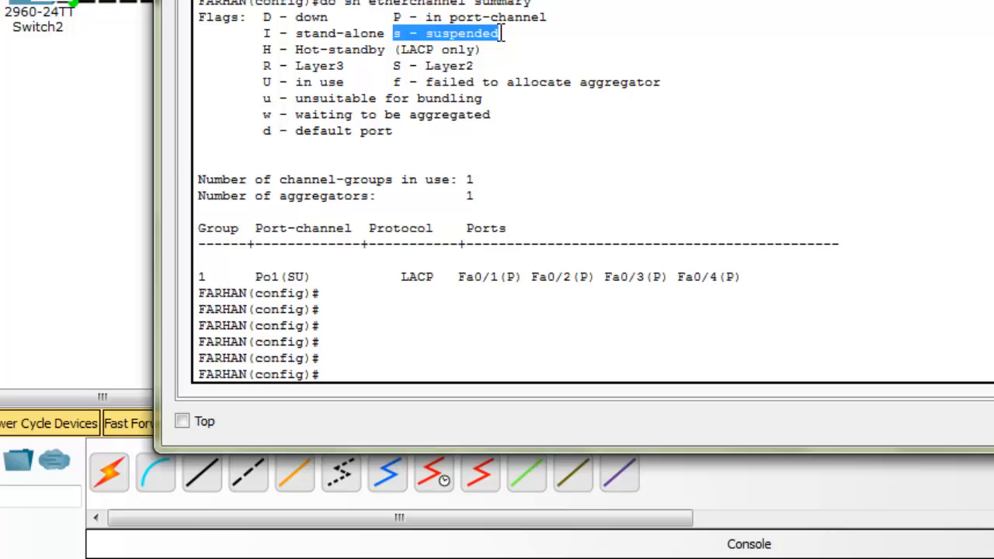
drag(296, 82, 351, 82)
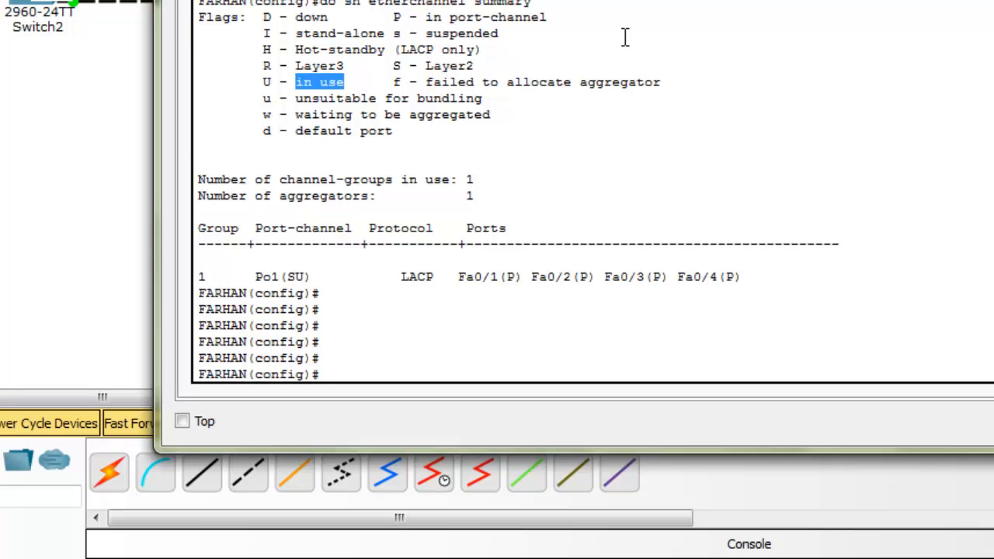
drag(308, 278, 291, 280)
drag(393, 67, 475, 67)
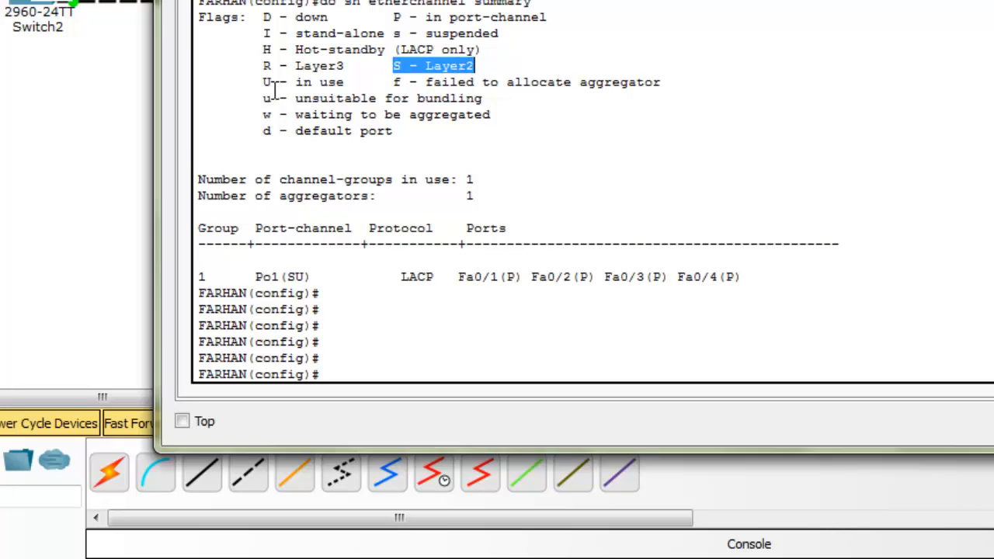
drag(264, 87, 346, 82)
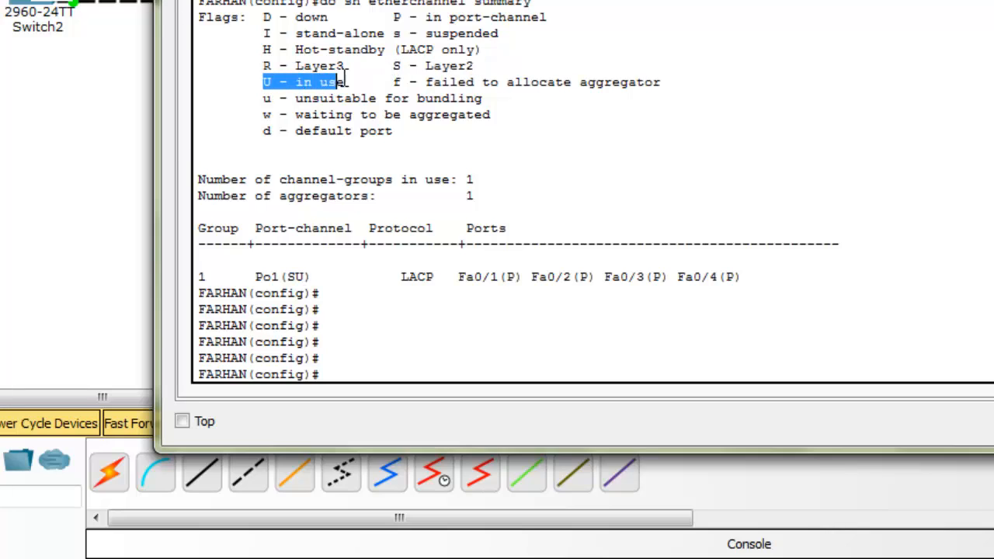
click(477, 166)
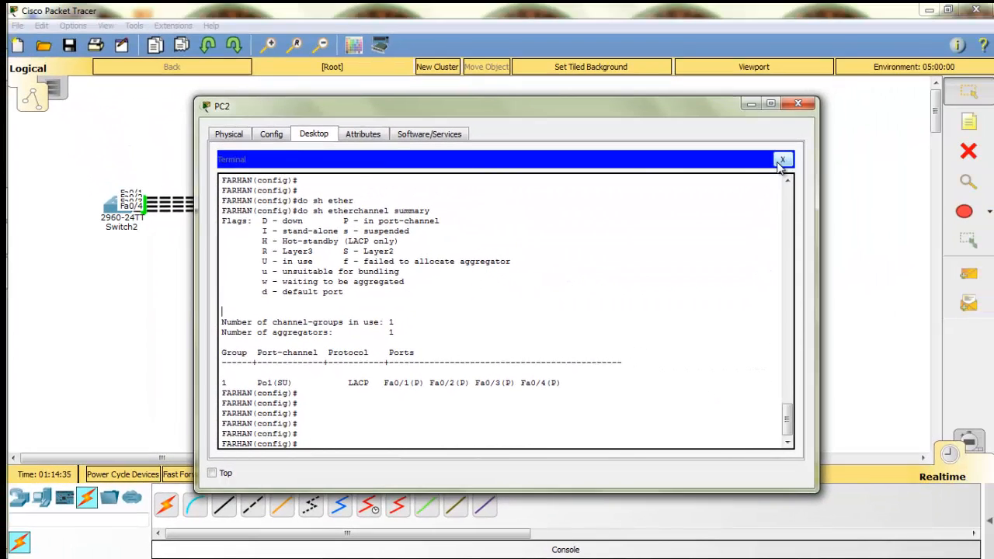
- Close PC2's terminal and device window, and minimize the main program window
click(783, 160)
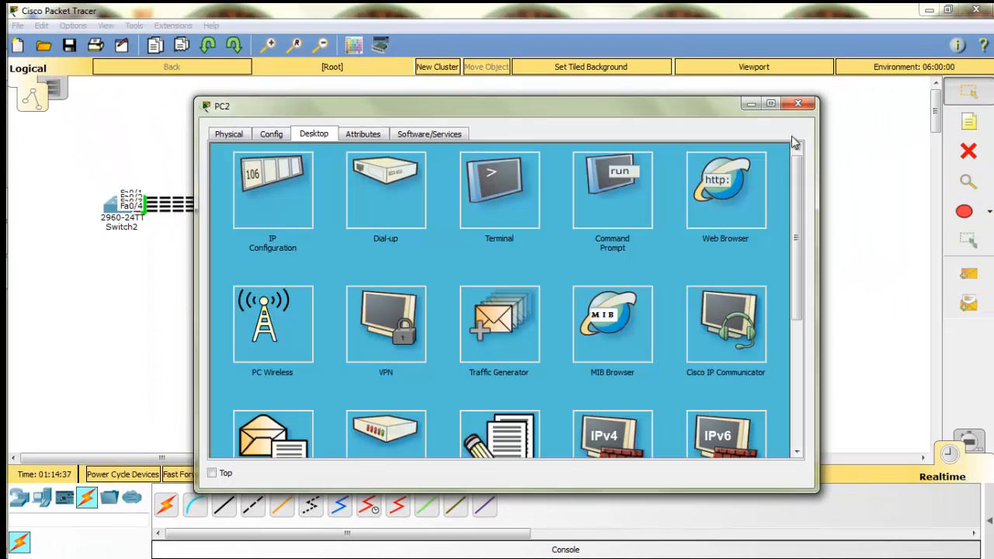
click(797, 104)
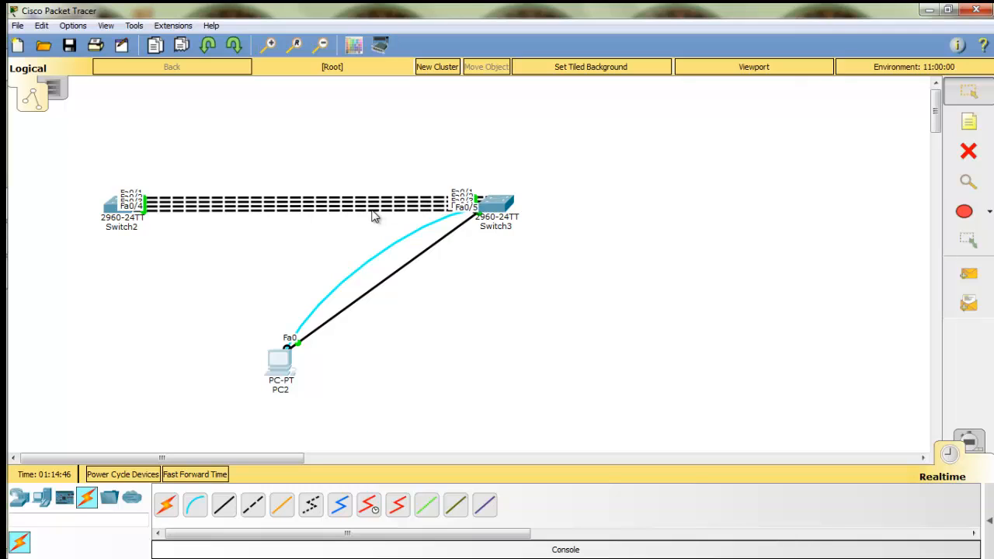
click(933, 9)
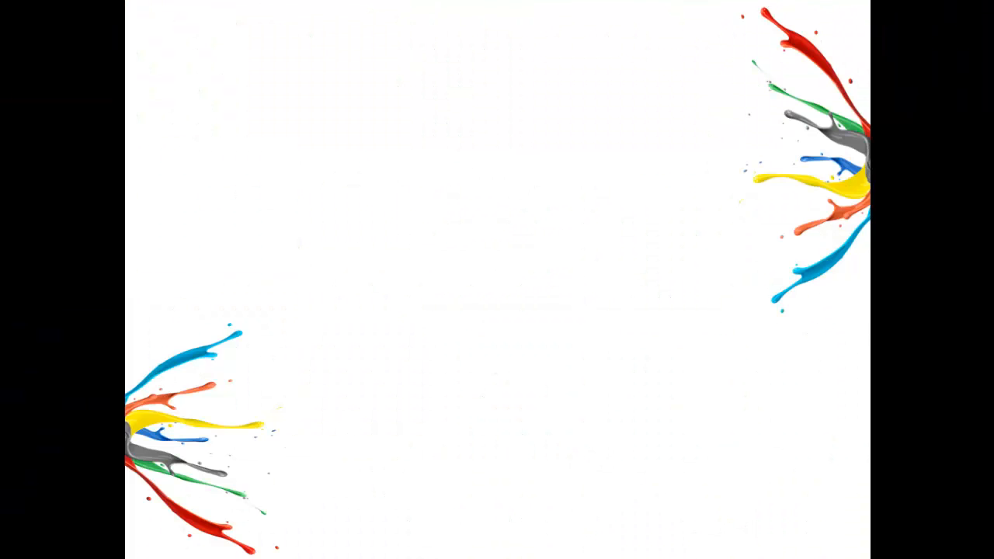